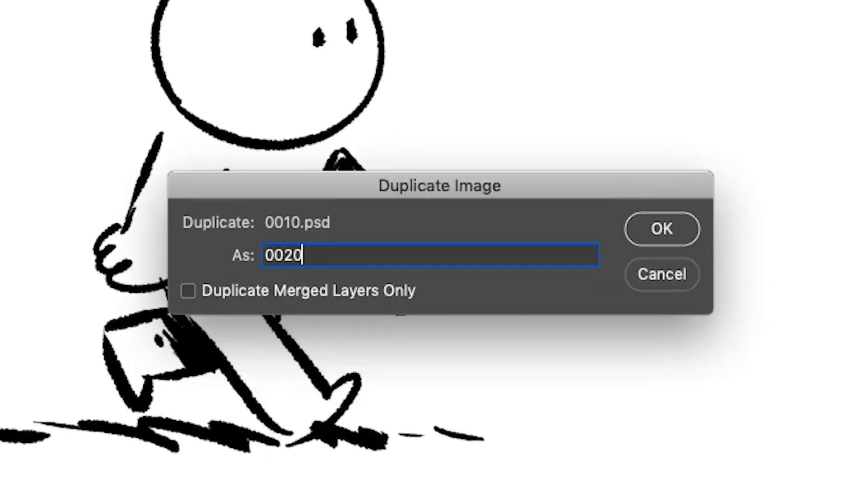
Step: Add a new layer in the 0020 copy and brush in the character's head and eyes over the faded pose
key("shift+super+n")
key("Return")
key("b")
left_click_drag(306, 132, 303, 154)
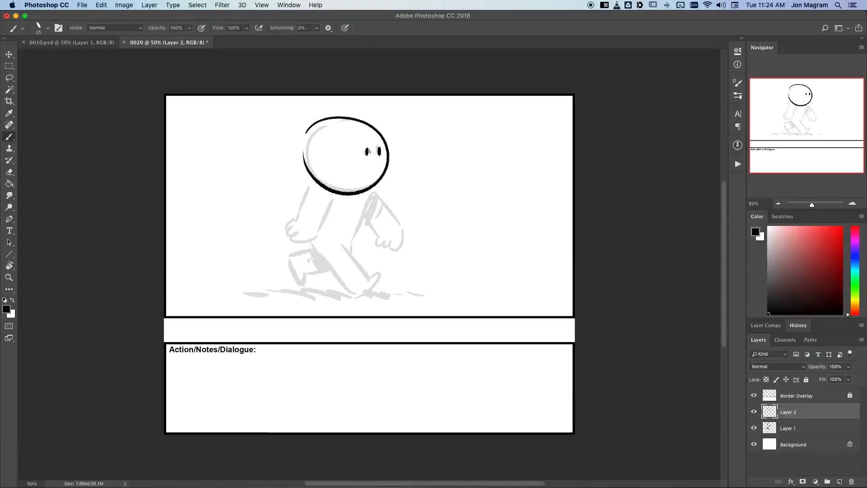
Step: Brush in the lunging body, with the arm reaching down, the rear leg kicked back and the front leg stepping forward
mouse_move(341, 197)
left_mouse_down()
mouse_move(368, 244)
mouse_move(342, 246)
left_mouse_up()
mouse_move(311, 185)
left_mouse_down()
mouse_move(339, 242)
mouse_move(285, 269)
left_mouse_up()
left_click_drag(300, 226, 279, 269)
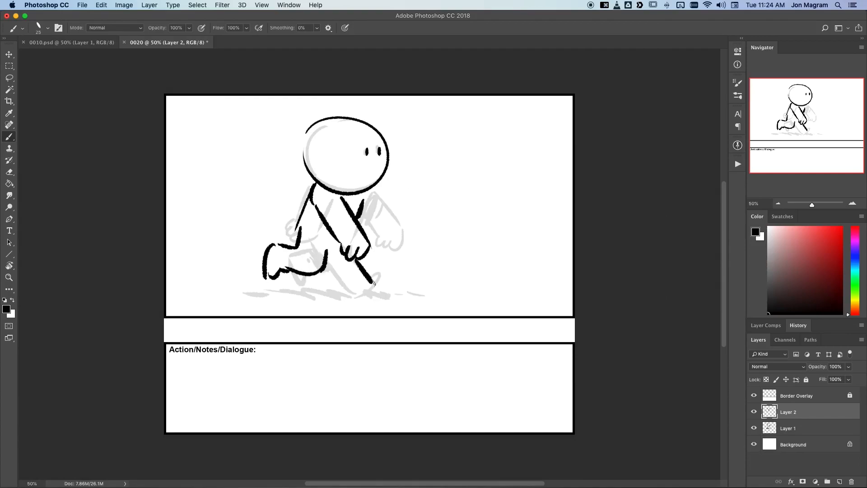
left_click_drag(374, 284, 347, 289)
left_click_drag(338, 249, 329, 268)
left_click_drag(357, 216, 363, 196)
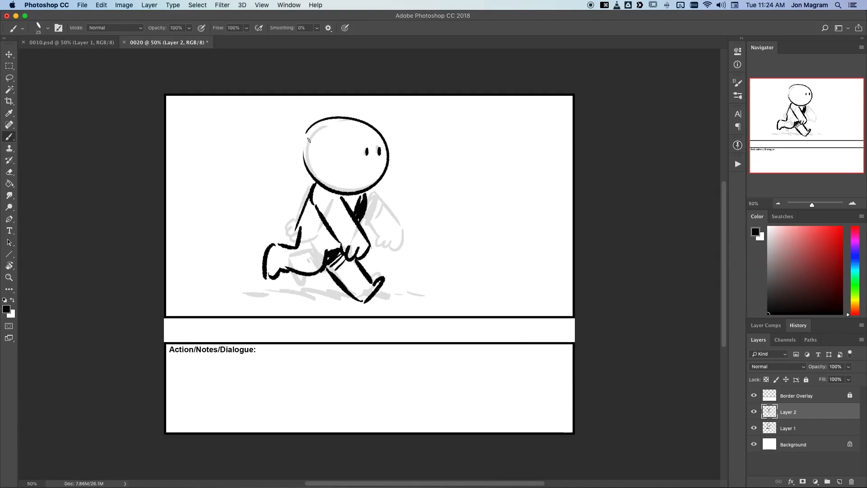
Step: Brush rough ground shadow strokes beneath the character's feet and to both sides of them
left_click_drag(284, 291, 352, 298)
left_click_drag(235, 292, 281, 296)
left_click_drag(376, 294, 417, 297)
Step: Flip repeatedly between the 0010 and 0020 drawings to check the walking motion
key("super+grave")
key("super+grave")
key("super+grave")
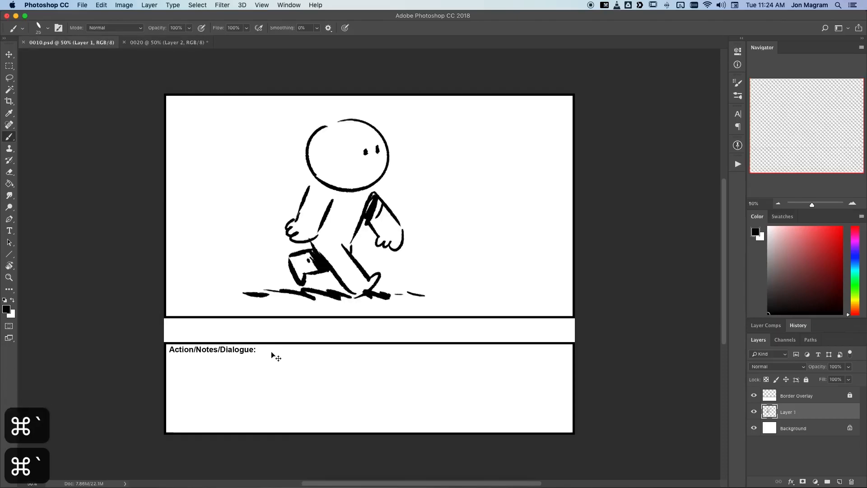
key("super+grave")
key("super+grave")
key("super+grave")
key("super+grave")
key("super+grave")
key("super+grave")
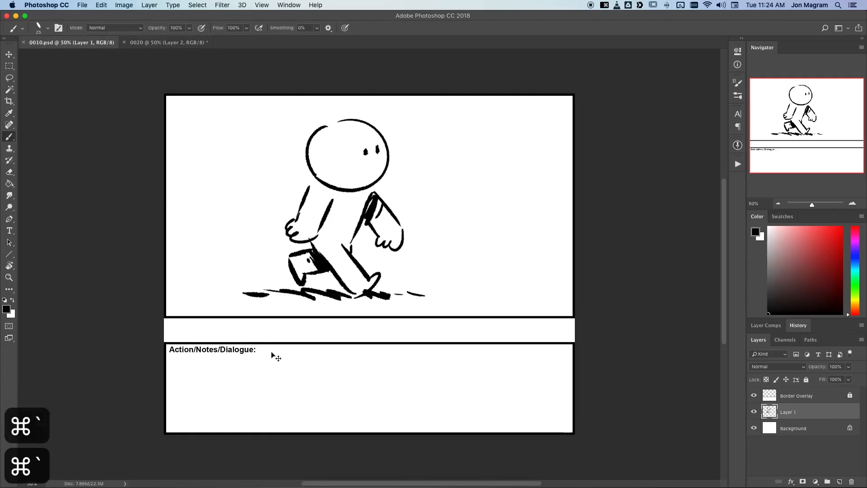
key("super+grave")
key("super+grave")
key("super+grave")
key("super+grave")
key("super+grave")
key("super+grave")
key("super+grave")
key("super+grave")
key("super+grave")
key("super+grave")
key("super+grave")
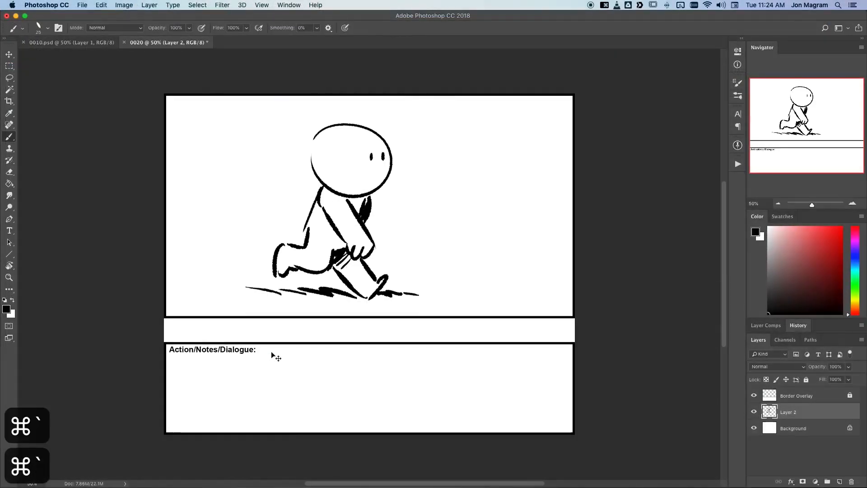
key("super+grave")
key("super+grave")
key("super+grave")
key("super+grave")
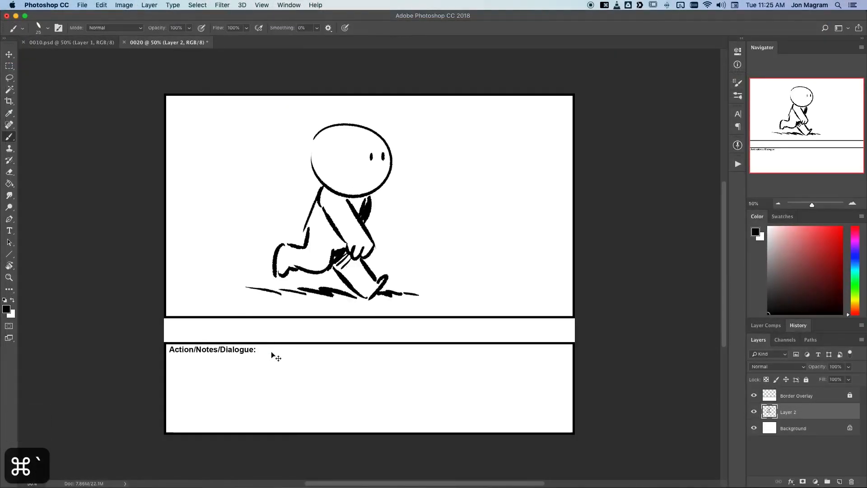
Step: Switch back to 0010.psd and duplicate the image as 0015
key("super+grave")
key("F8")
type("001")
type("5")
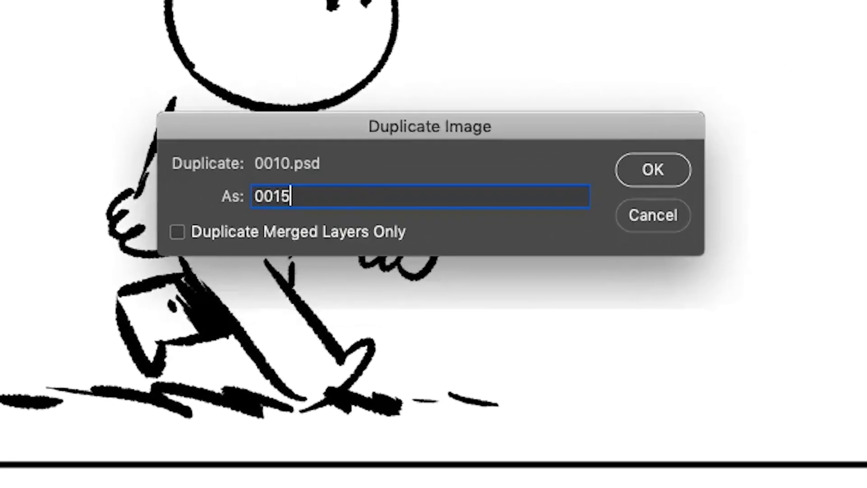
key("Return")
Step: Fade the copied pose in 0015, add a new layer and brush in a head placed lower than the faded one
key("F12")
key("shift+super+n")
key("Return")
key("b")
left_click_drag(361, 147, 342, 147)
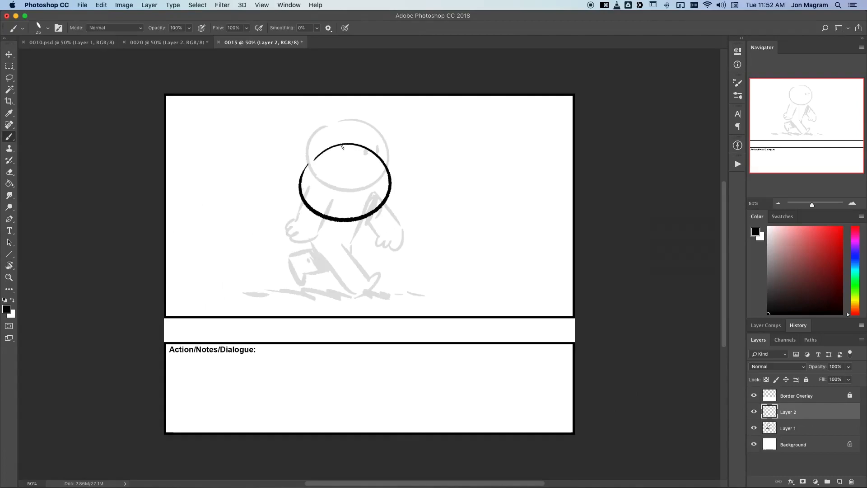
Step: Brush in the bent legs, foot and sides of the torso for the in-between pose in 0015
mouse_move(347, 249)
left_mouse_down()
mouse_move(359, 293)
mouse_move(335, 297)
left_mouse_up()
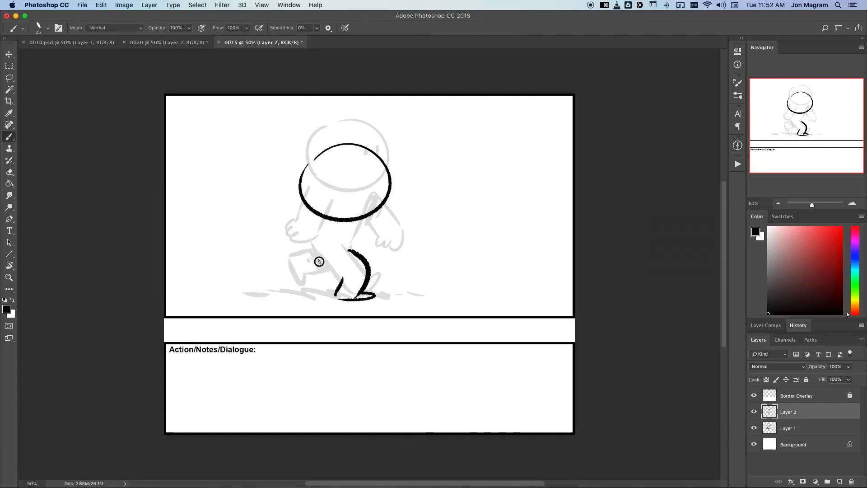
left_click_drag(312, 255, 339, 274)
left_click_drag(316, 221, 306, 246)
key("Escape")
Step: Cycle through 0010, 0020 and 0015 to check the order in which the drawings flip
key("super+grave")
key("super+grave")
key("super+grave")
key("super+grave")
key("super+grave")
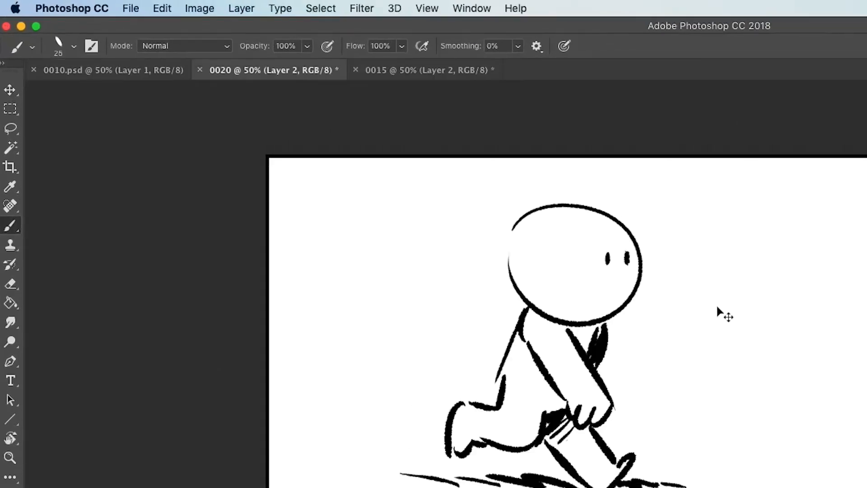
key("super+grave")
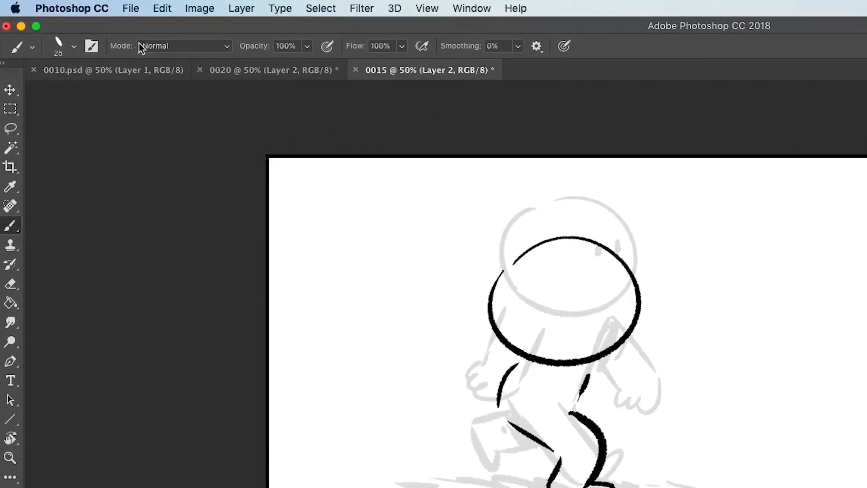
key("super+grave")
key("super+grave")
key("super+grave")
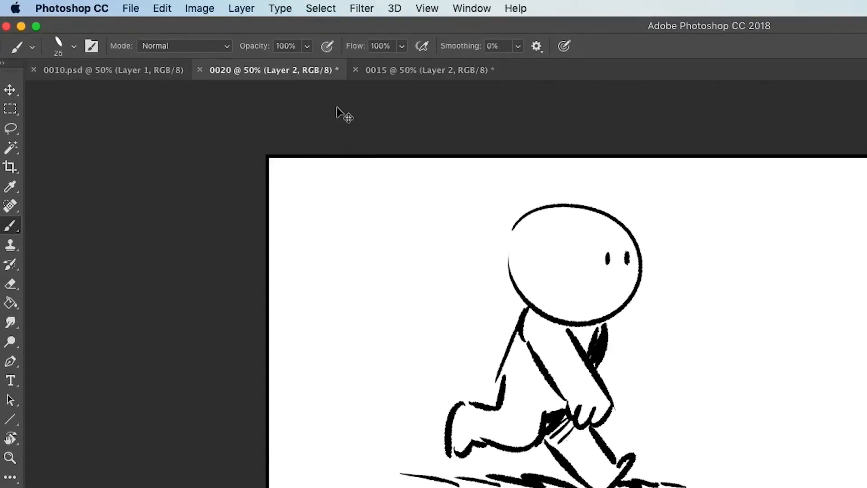
Step: Move the 0015 document between 0010 and 0020 and flip through the three drawings to test the order
mouse_move(384, 77)
left_mouse_down()
mouse_move(218, 71)
mouse_move(392, 79)
left_mouse_up()
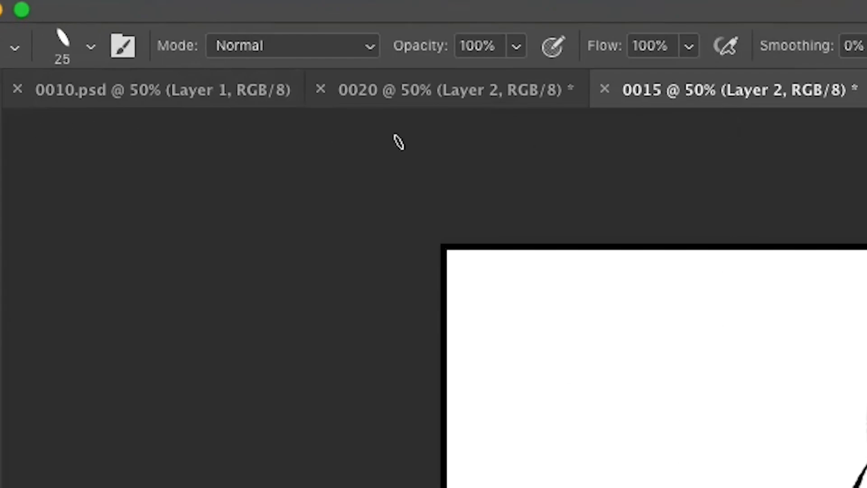
left_click_drag(670, 103, 370, 90)
key("ctrl+shift+Tab")
key("ctrl+shift+Tab")
key("ctrl+shift+Tab")
key("ctrl+shift+Tab")
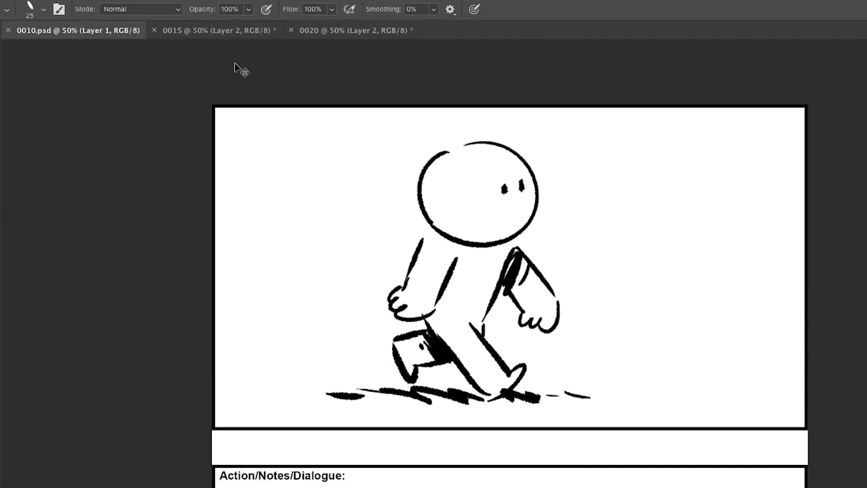
key("ctrl+shift+Tab")
key("ctrl+shift+Tab")
key("ctrl+shift+Tab")
key("ctrl+shift+Tab")
key("ctrl+shift+Tab")
key("ctrl+shift+Tab")
key("ctrl+shift+Tab")
key("ctrl+shift+Tab")
Step: Save 0020 as a PSD, close it and reopen 0020.psd from Adobe Bridge to place it after 0015
left_click_drag(227, 47, 392, 43)
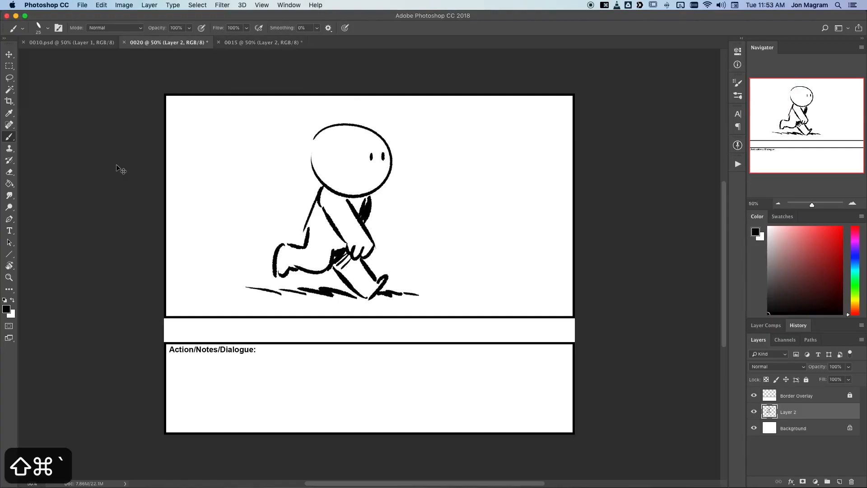
key("super+shift+s")
key("Return")
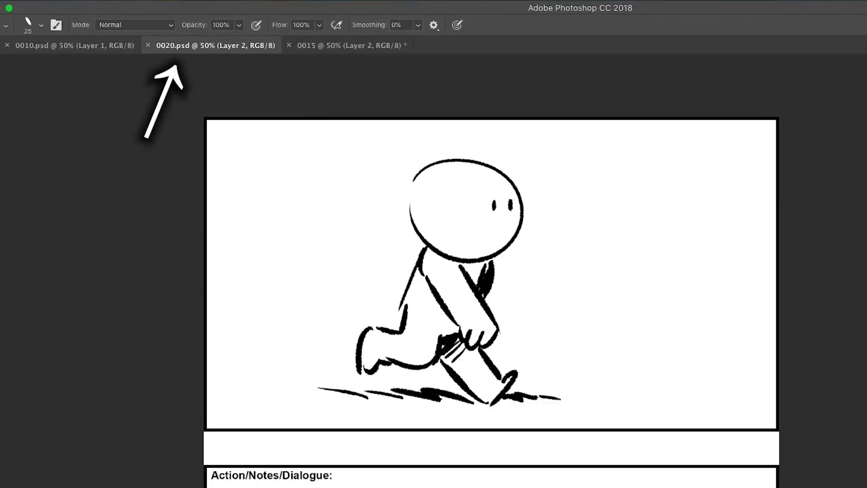
key("super+w")
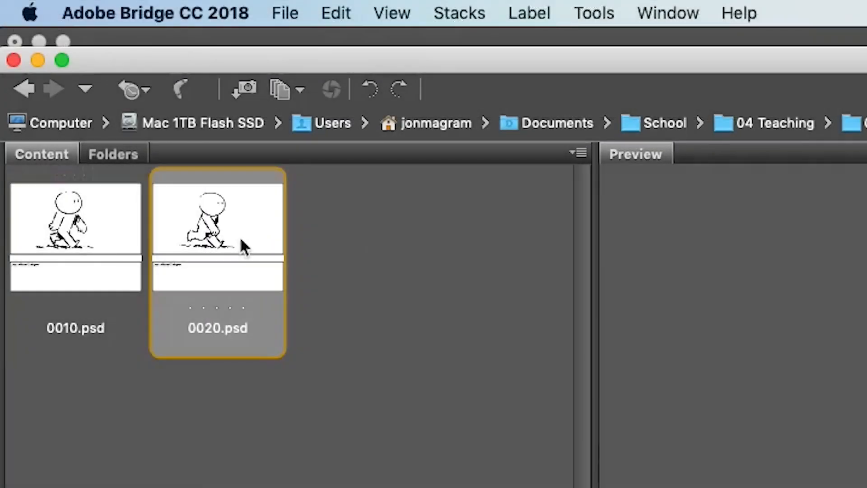
double_click(241, 246)
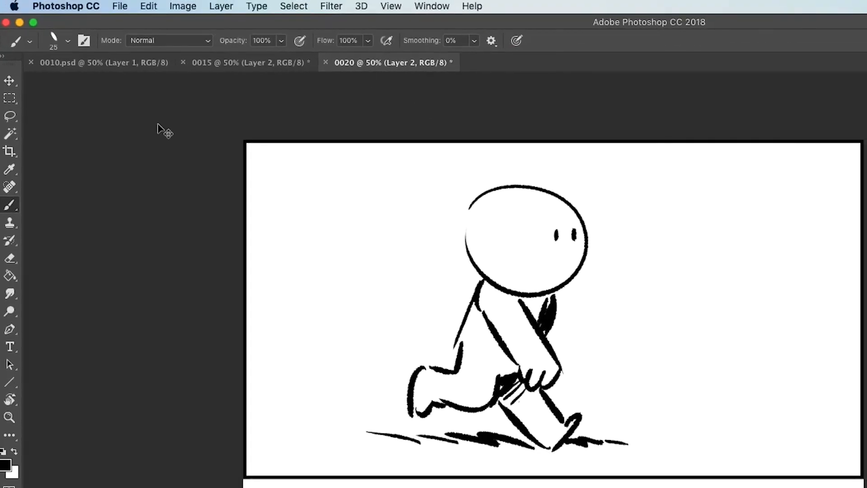
Step: Flip back and forth through 0010, 0015 and 0020 to review the walk in sequence
key("ctrl+shift+Tab")
key("ctrl+shift+Tab")
key("ctrl+Tab")
key("ctrl+Tab")
key("ctrl+shift+Tab")
key("ctrl+shift+Tab")
key("ctrl+Tab")
key("ctrl+Tab")
key("ctrl+Tab")
key("ctrl+shift+Tab")
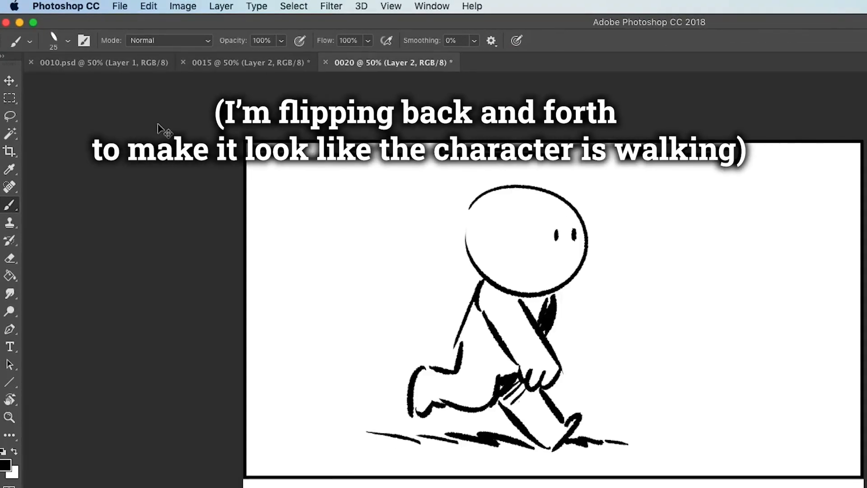
key("ctrl+shift+Tab")
key("ctrl+Tab")
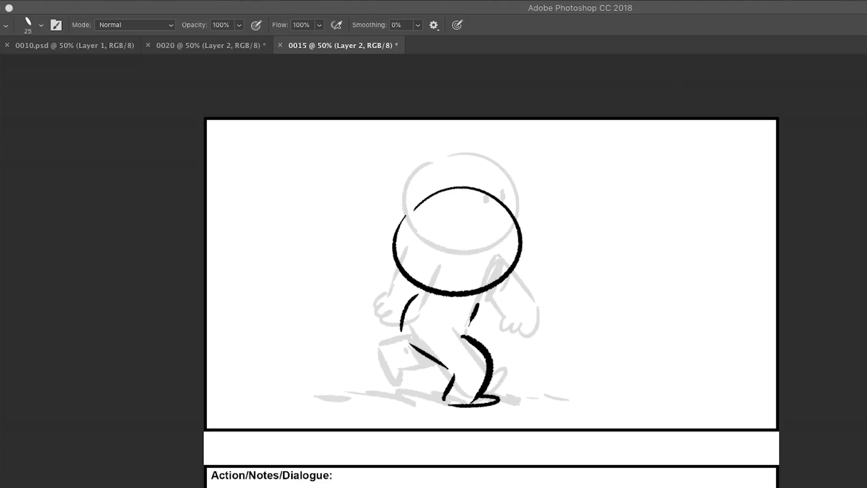
Step: Switch to the 0020 document and duplicate it under the same name, 0020, behind 0015
key("ctrl+shift+Tab")
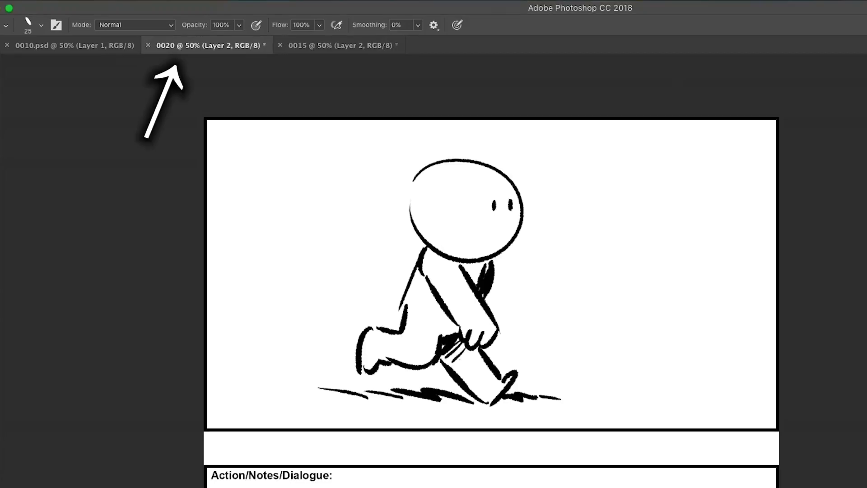
key("super+alt+d")
type("0020")
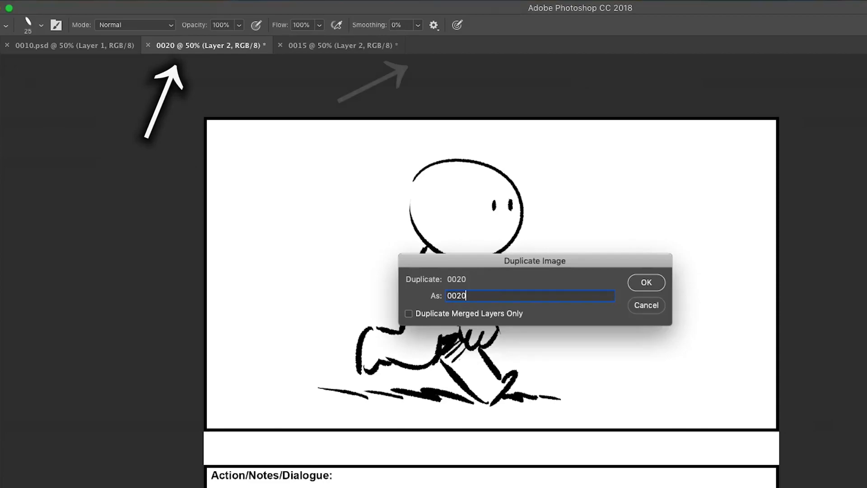
key("Return")
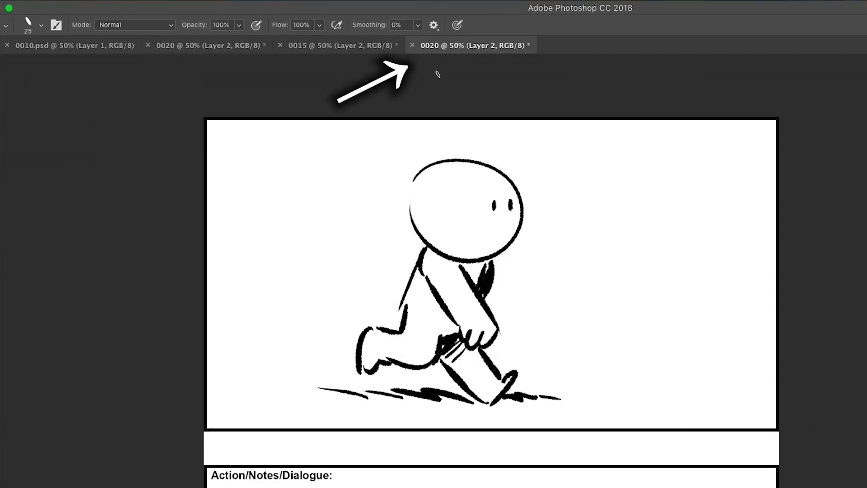
Step: Return to the original 0020 document, located before 0015, and close it without saving
key("ctrl+shift+Tab")
key("ctrl+shift+Tab")
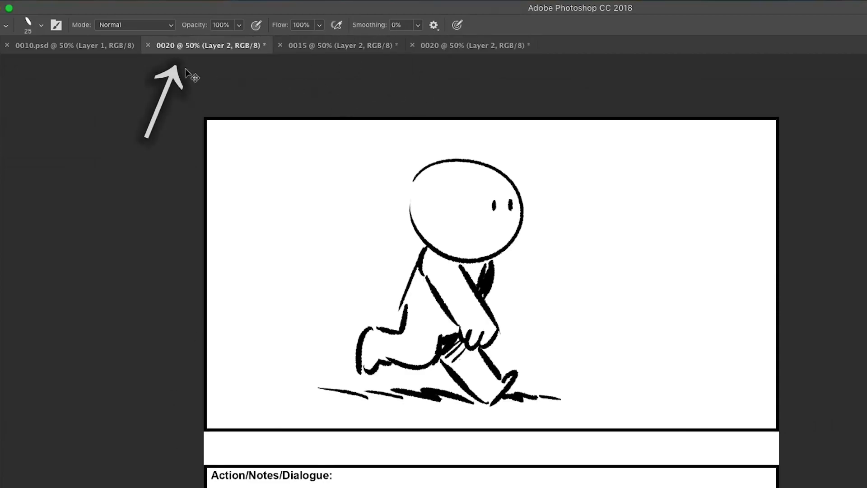
key("super+w")
left_click(527, 221)
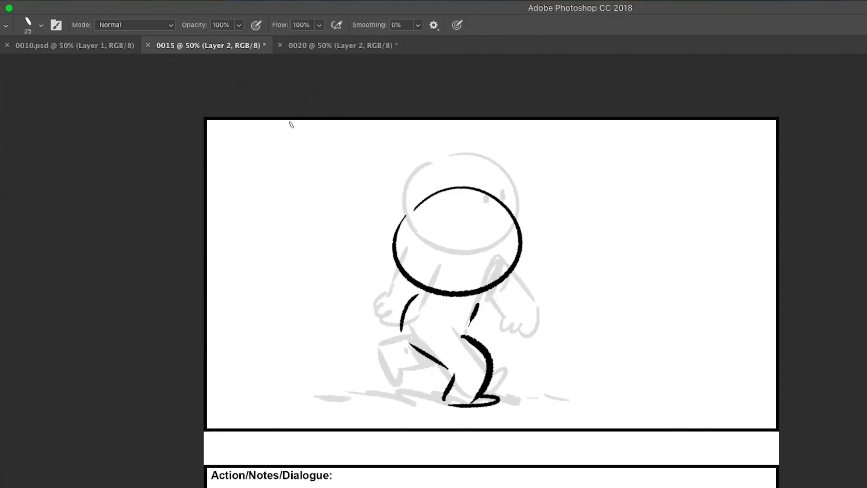
Step: Flip forward and backward through the three reordered drawings to check the walking motion
key("ctrl+Tab")
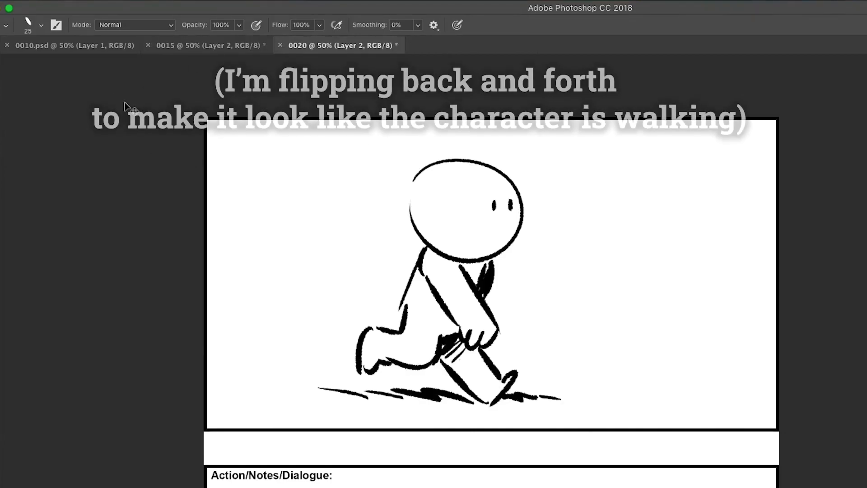
key("ctrl+shift+Tab")
key("ctrl+shift+Tab")
key("ctrl+Tab")
key("ctrl+Tab")
key("ctrl+shift+Tab")
key("ctrl+shift+Tab")
key("ctrl+Tab")
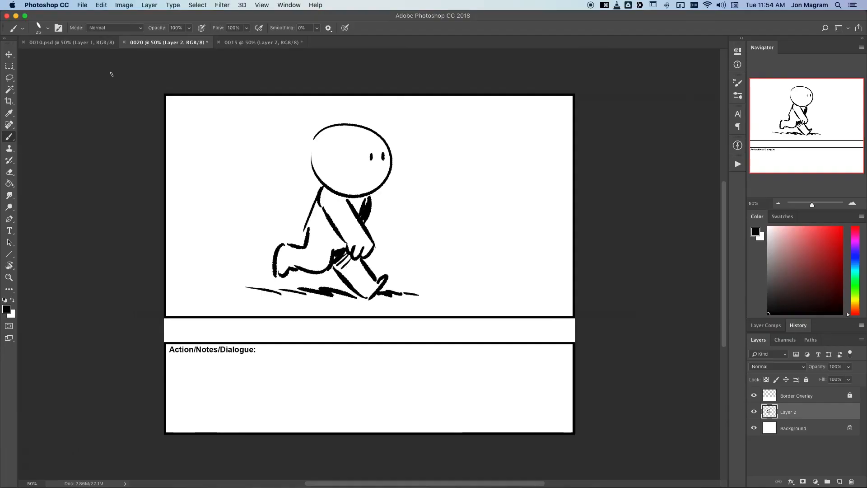
Step: Save the 0020 and 0015 documents as PSD files under their current names
key("super+s")
key("Return")
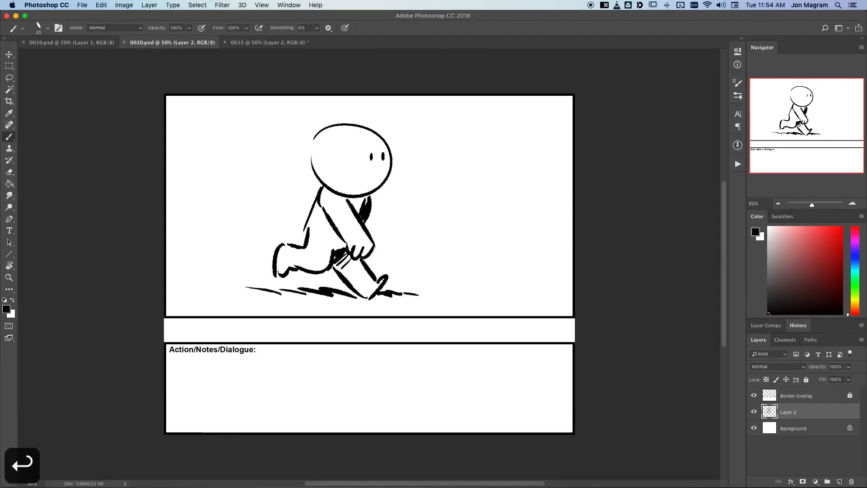
key("super+grave")
key("super+s")
key("Return")
Step: Close all three open storyboard documents
key("super+w")
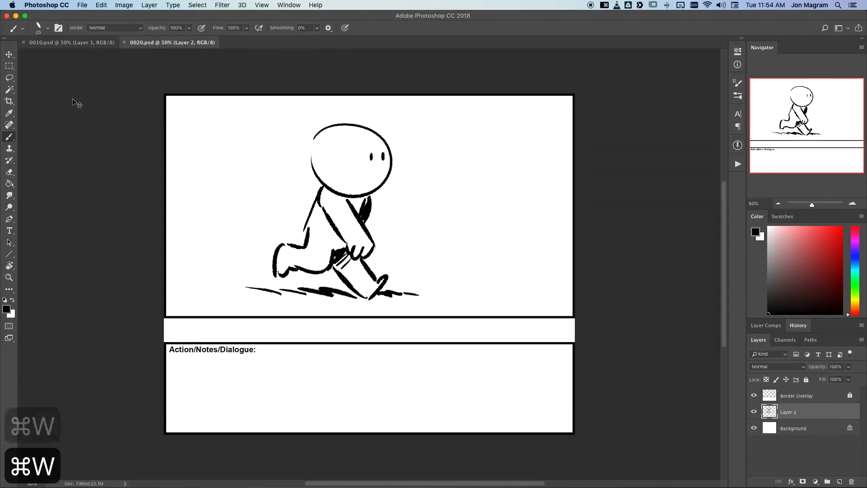
key("super+w")
key("super+w")
Step: Switch to Adobe Bridge and open 0010.psd, 0015.psd and 0020.psd together in Photoshop
key("super+Tab")
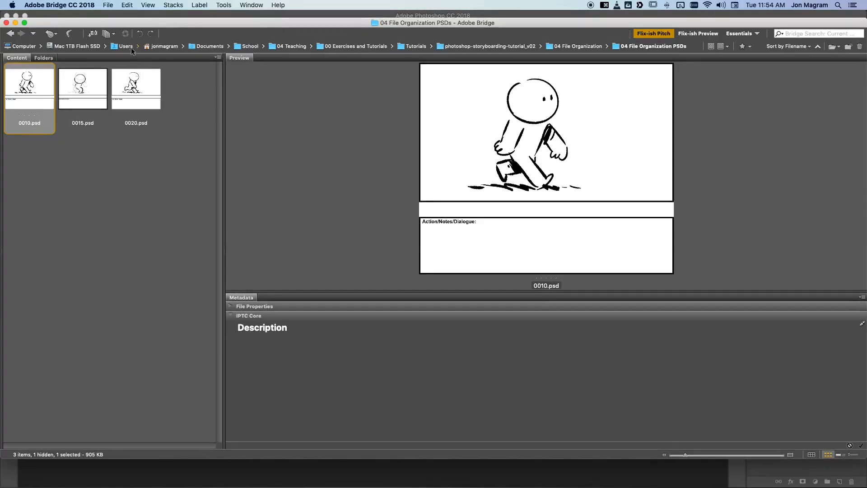
left_click(134, 76, "shift")
key("super+o")
Step: Flip repeatedly forward and backward through 0010.psd, 0015.psd and 0020.psd to review the walk in file order
key("super+grave")
key("super+grave")
key("shift+super+grave")
key("shift+super+grave")
key("super+grave")
key("super+grave")
key("super+grave")
key("super+grave")
key("shift+super+grave")
key("shift+super+grave")
key("shift+super+grave")
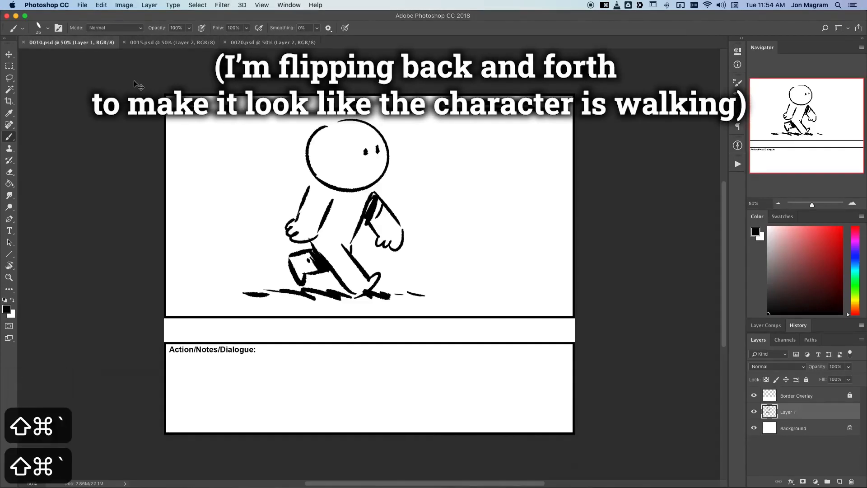
key("super+grave")
key("super+grave")
key("shift+super+grave")
key("shift+super+grave")
key("super+grave")
key("super+grave")
key("shift+super+grave")
key("shift+super+grave")
key("super+grave")
key("super+grave")
key("shift+super+grave")
key("shift+super+grave")
key("super+grave")
key("super+grave")
key("shift+super+grave")
key("shift+super+grave")
key("super+grave")
key("super+grave")
key("shift+super+grave")
key("shift+super+grave")
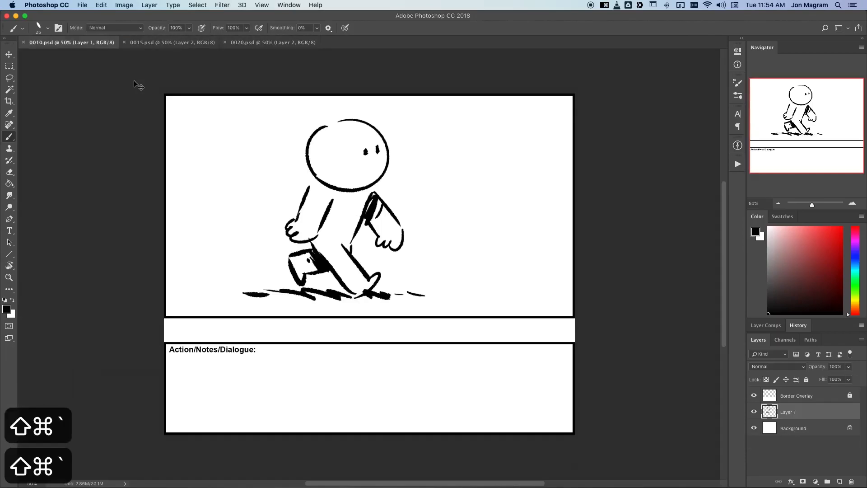
key("super+grave")
key("super+grave")
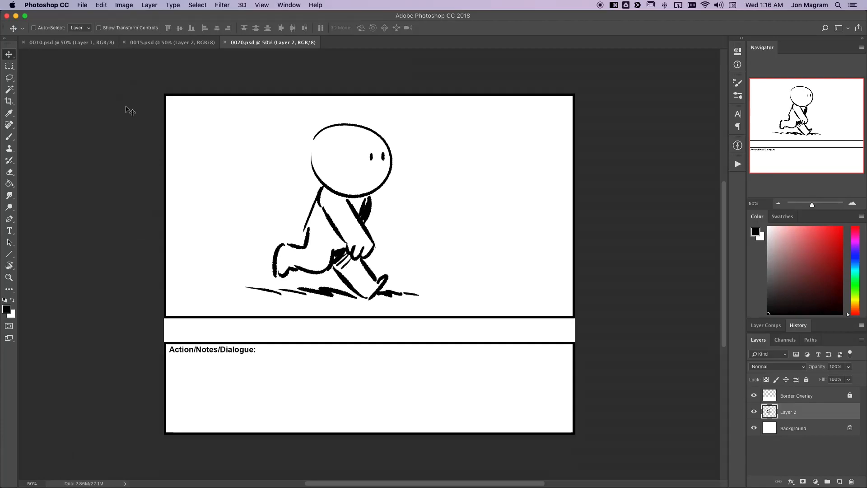
key("super+shift+s")
left_click_drag(392, 66, 404, 66)
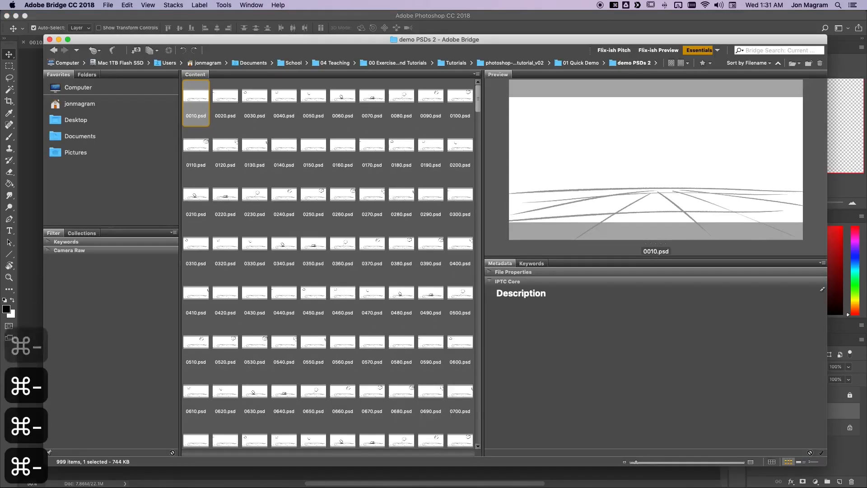
Step: Open the demo PSDs folder inside 01 Quick Demo and enlarge its file thumbnails
left_click_drag(477, 103, 476, 443)
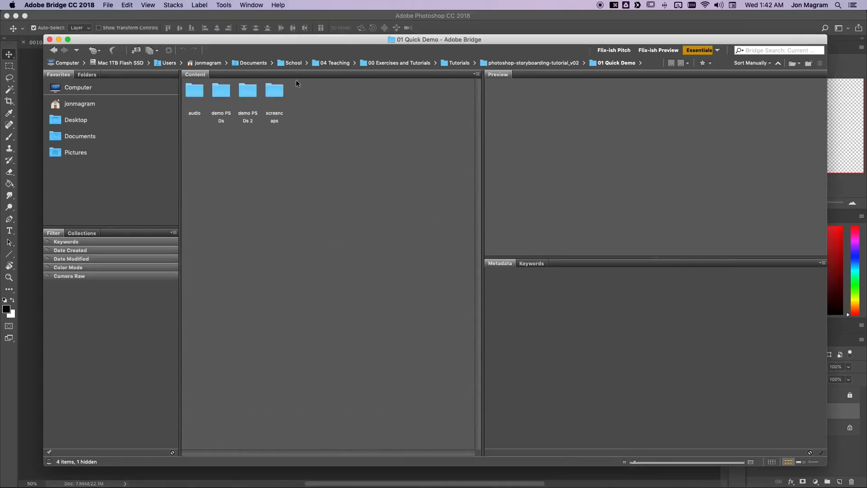
double_click(221, 91)
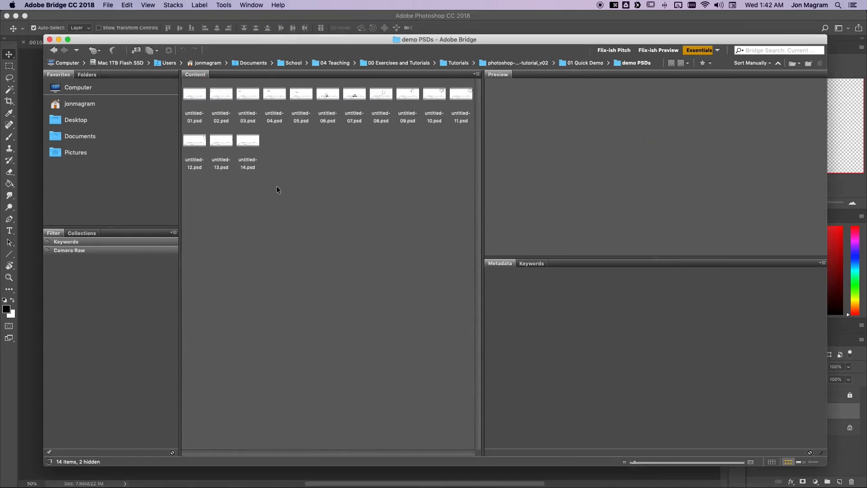
key("super+equal")
key("super+equal")
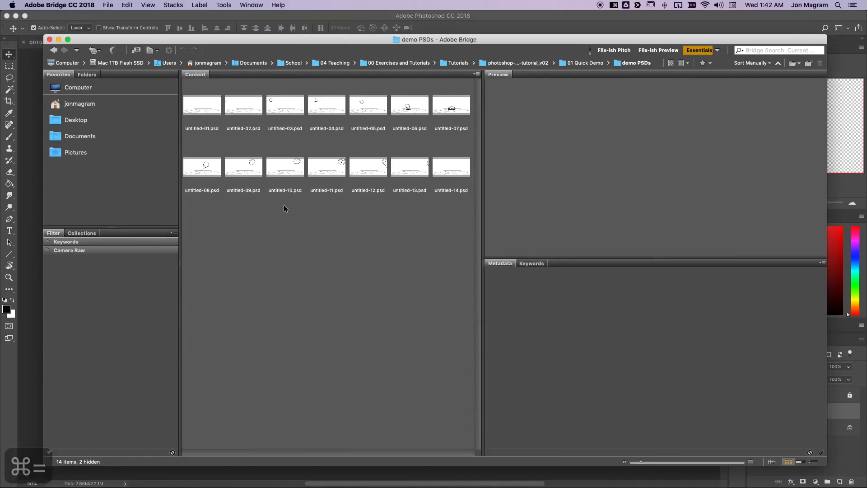
Step: Set up a batch rename of all the untitled PSD files as a three-digit sequence number starting at 1 followed by the text 0
key("super+a")
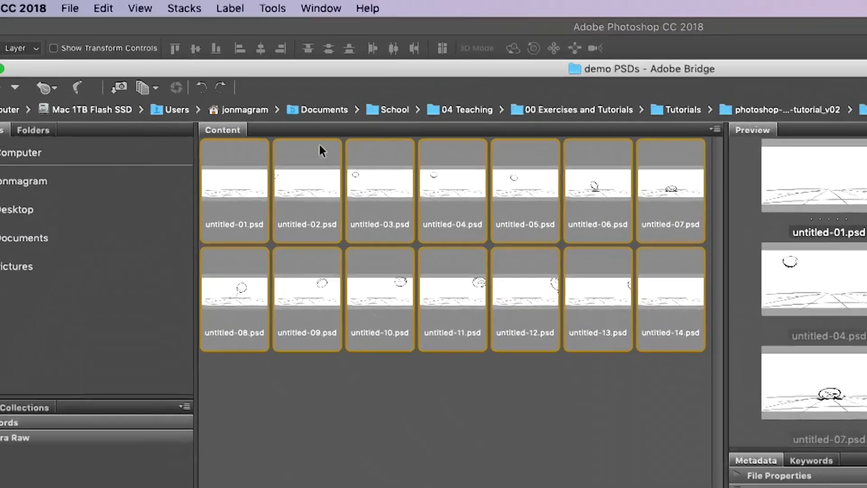
left_click(272, 8)
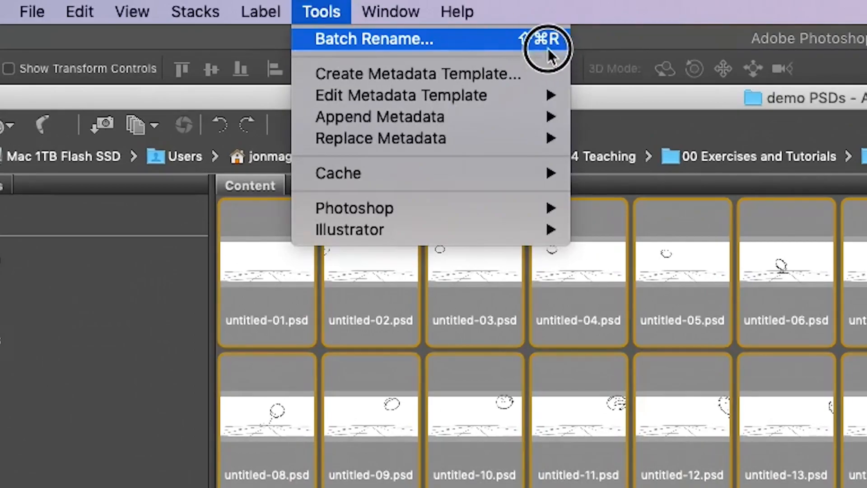
left_click(506, 46)
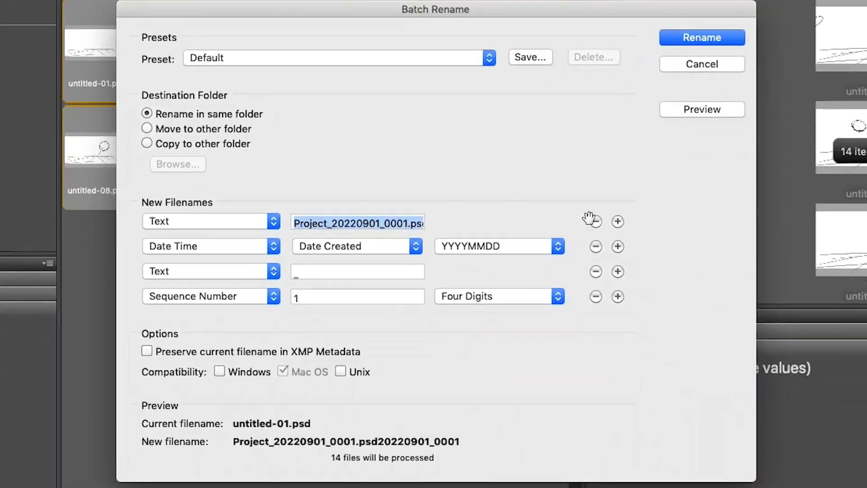
left_click(595, 221)
left_click(595, 221)
left_click_drag(232, 248, 312, 248)
left_click(311, 248)
key("BackSpace")
type("0")
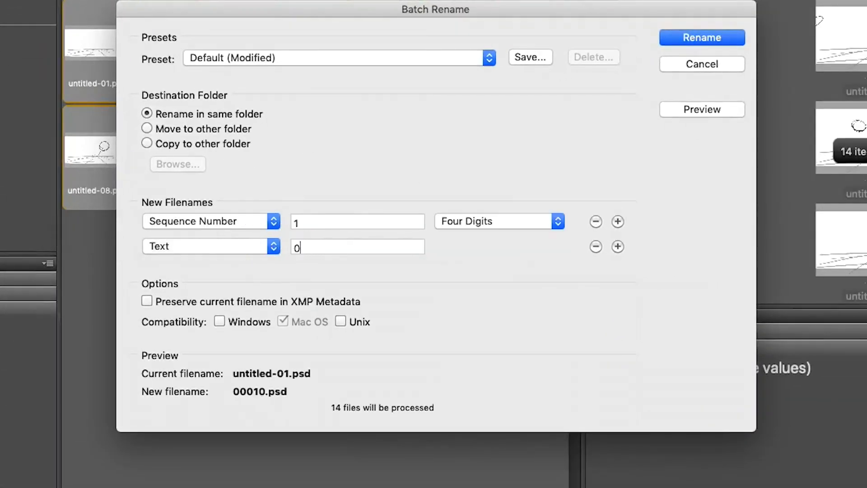
left_click(483, 221)
left_click(464, 204)
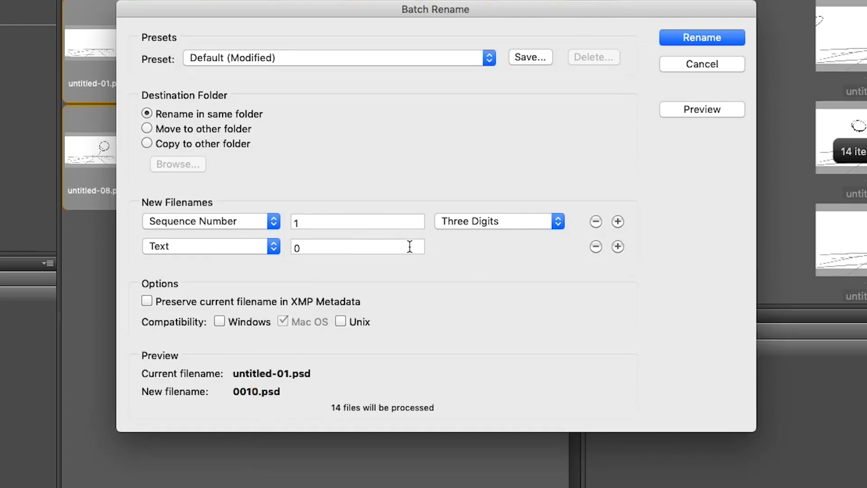
left_click(617, 246)
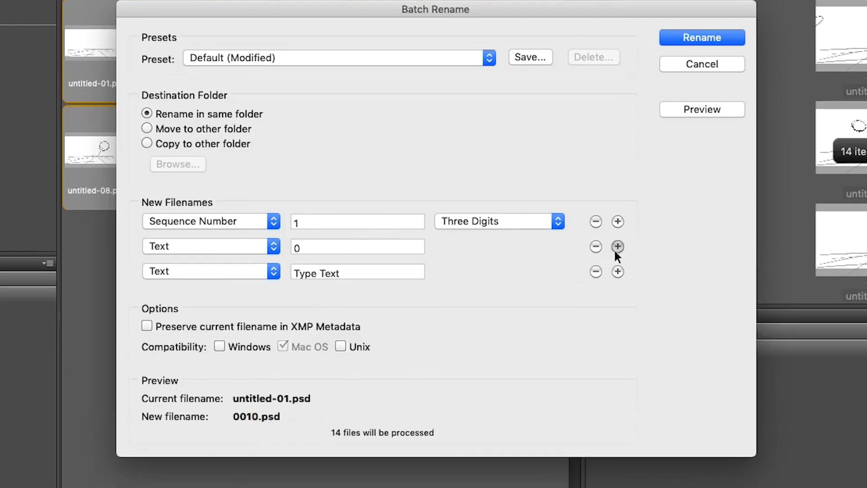
left_click(594, 270)
left_click_drag(518, 238, 490, 249)
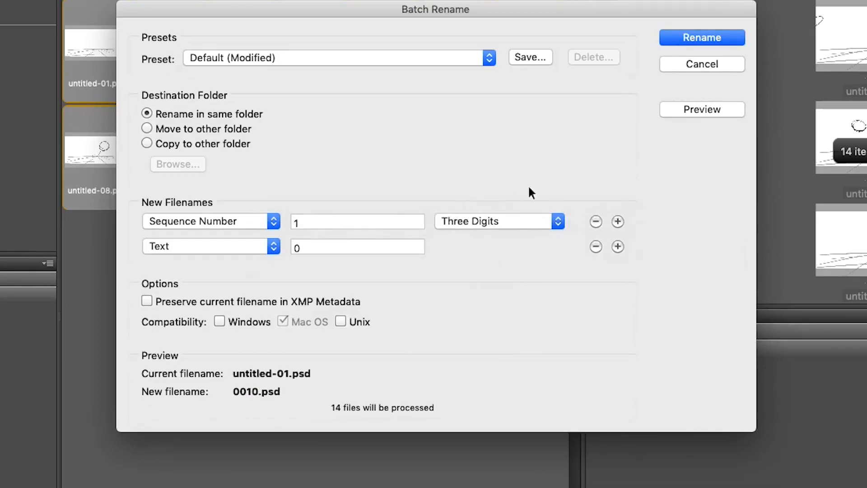
Step: Preview the new filenames for the selected files, then apply the batch rename
left_click(684, 110)
scroll(497, 210, "down", 1)
scroll(497, 210, "up", 1)
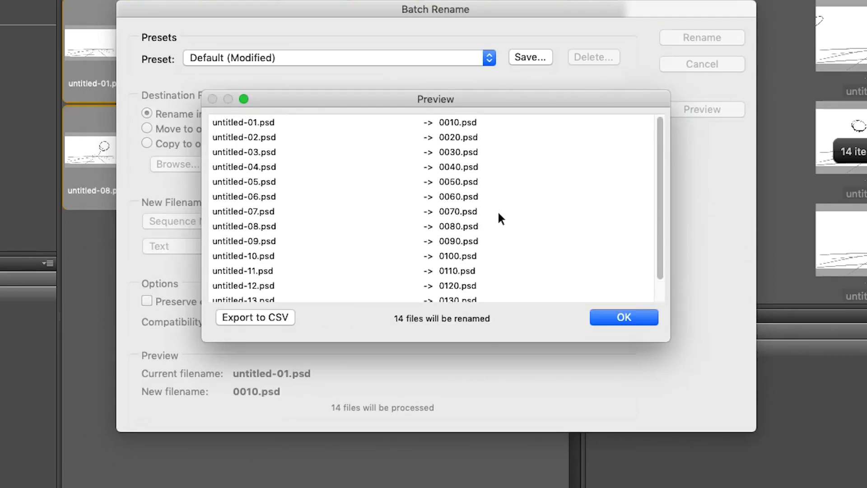
left_click(624, 316)
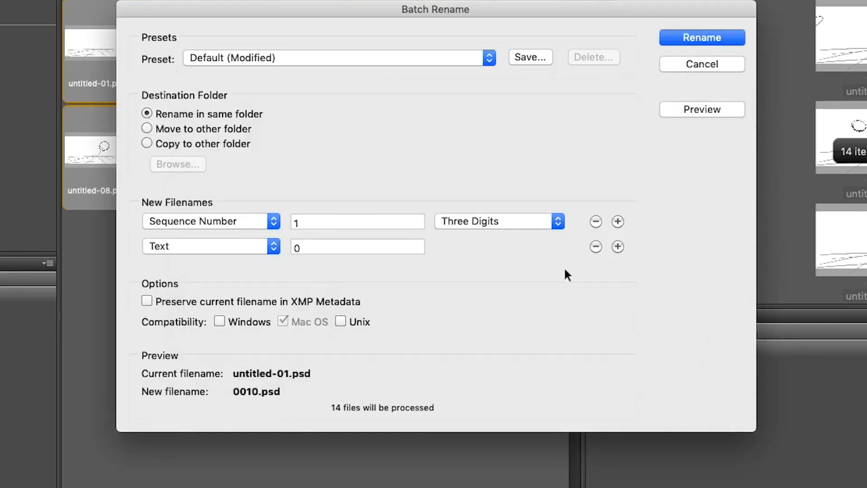
left_click(706, 37)
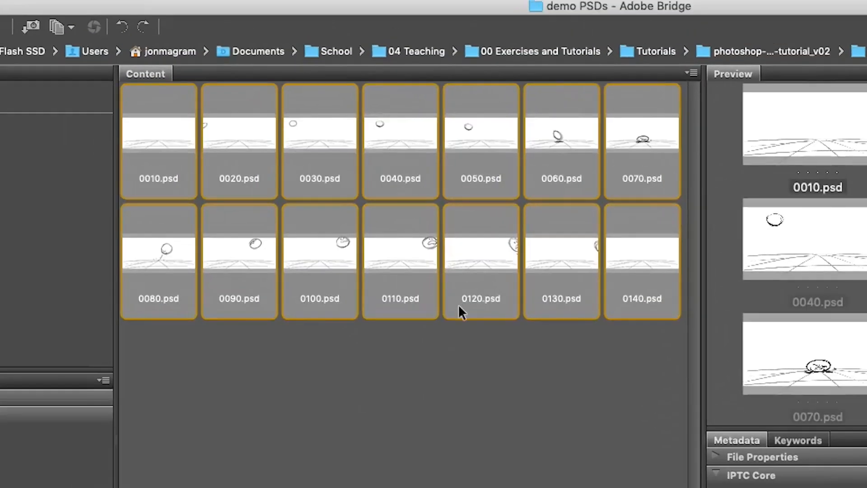
left_click(419, 381)
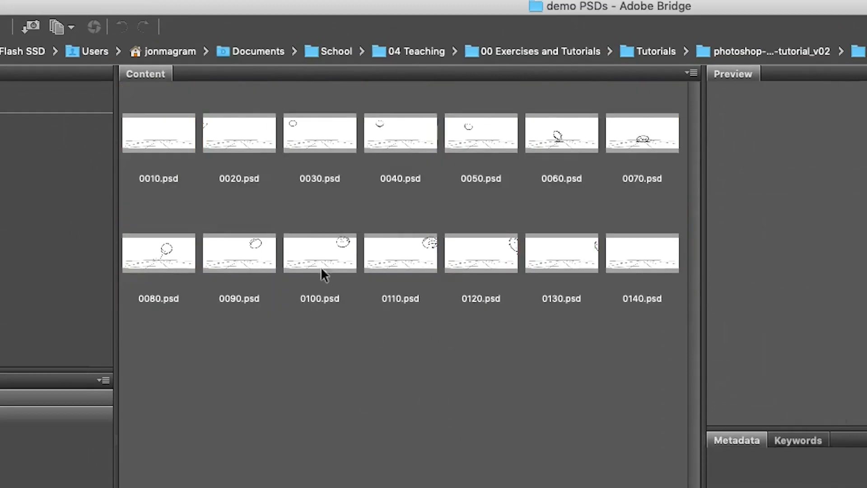
left_click(219, 133)
left_click(313, 143)
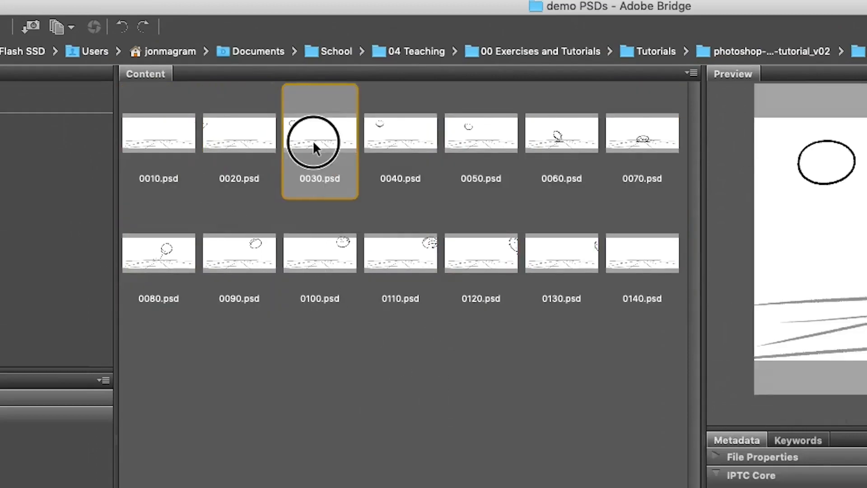
left_click(392, 315)
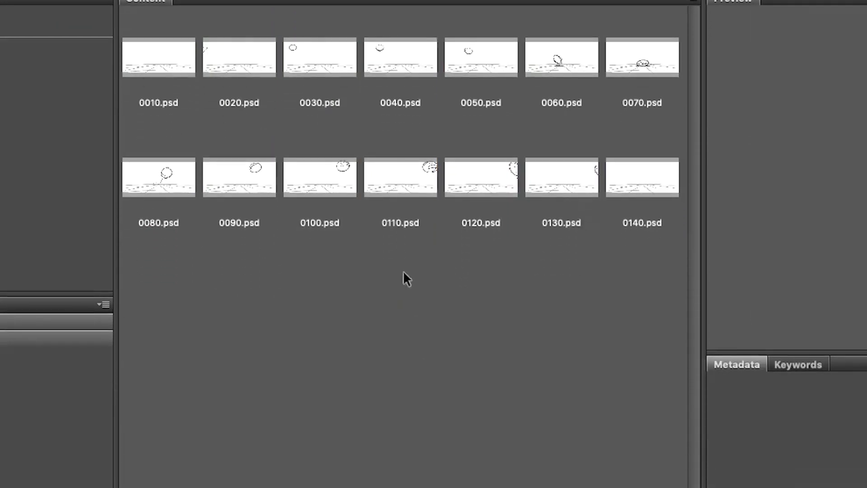
Step: Sort the demo PSDs folder by filename
right_click(374, 350)
mouse_move(430, 407)
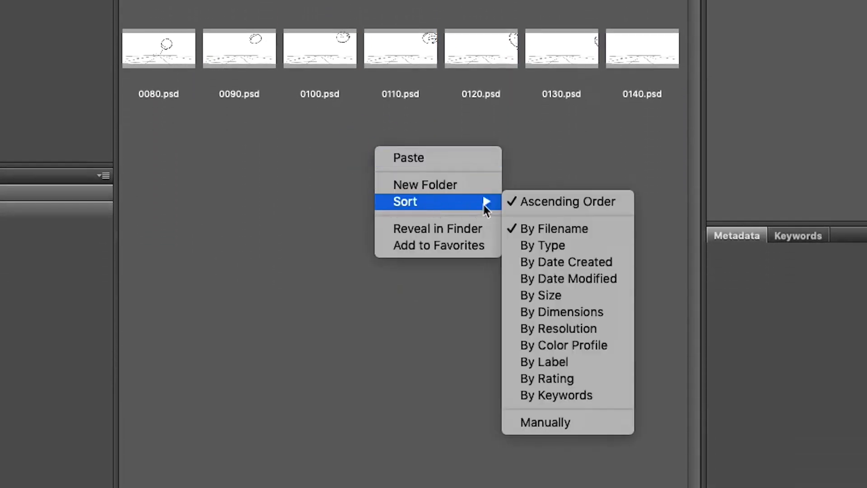
left_click(595, 229)
Step: Move 0120.psd ahead of 0110.psd in the folder and check which sort order is active
left_click_drag(422, 52, 375, 49)
right_click(400, 136)
mouse_move(461, 188)
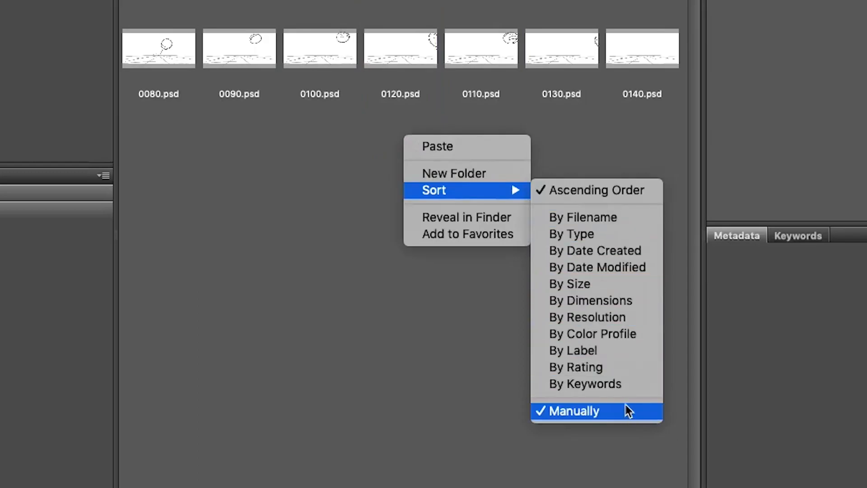
left_click(420, 334)
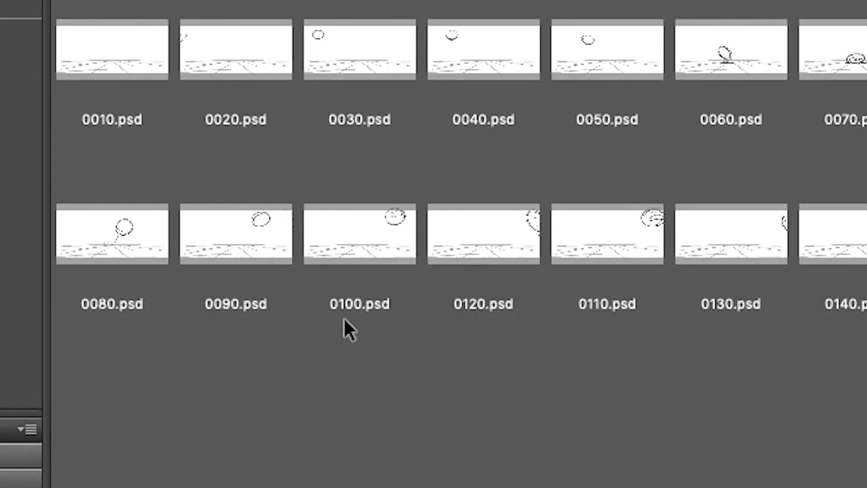
Step: Batch rename all files in their rearranged order, restarting the three-digit sequence at 1 followed by the text 0
left_click(365, 316)
left_click(473, 303)
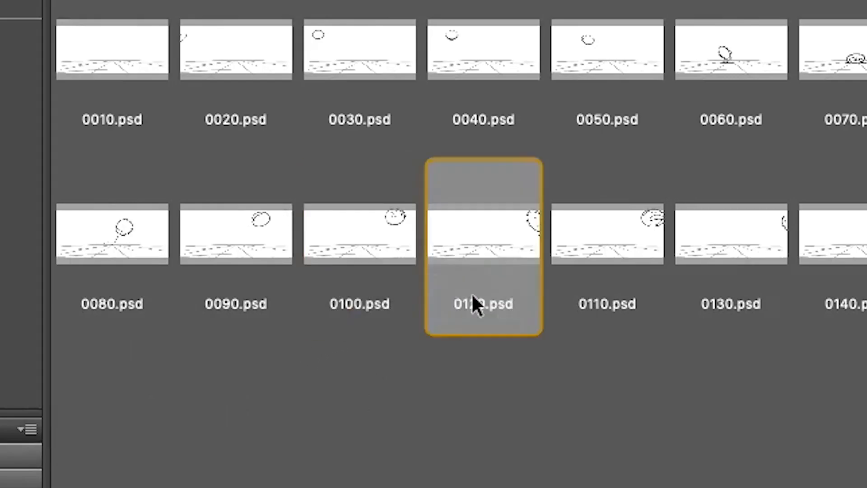
left_click(636, 297)
left_click(597, 484)
key("super+a")
key("shift+super+r")
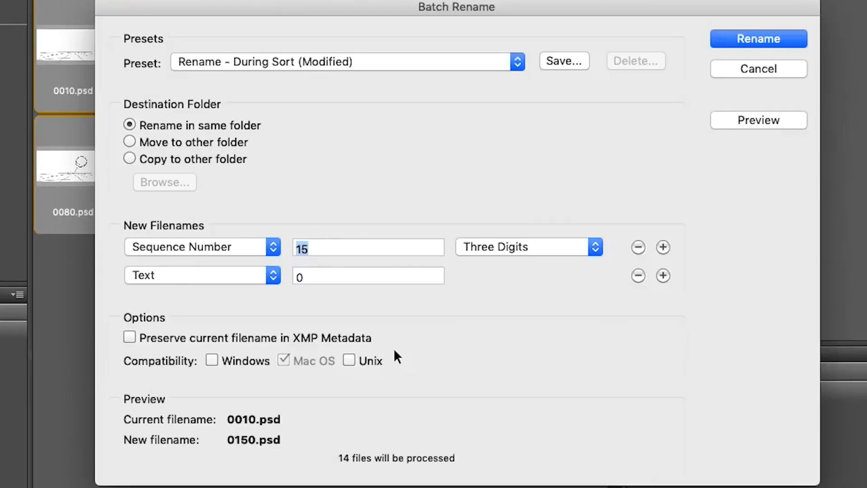
type("1")
left_click(774, 38)
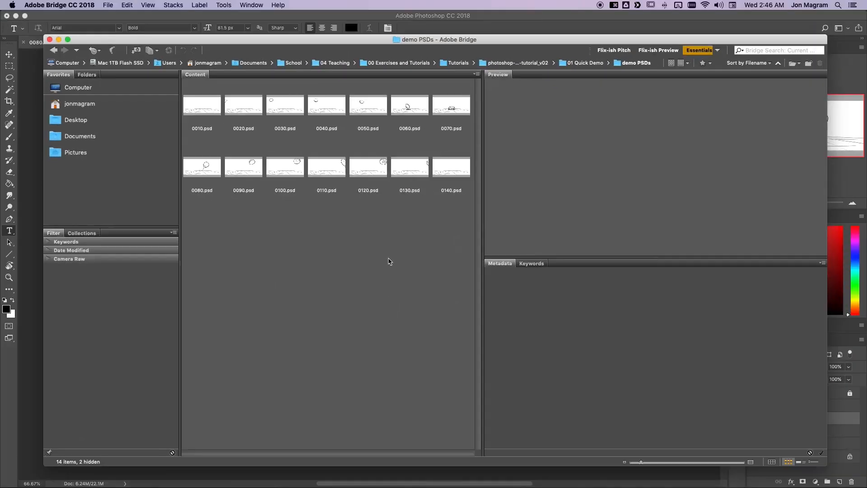
Step: Enter BOUNCING BALL: "Ouch!" as the metadata description of 0080.psd
left_click(216, 171)
left_click(562, 293)
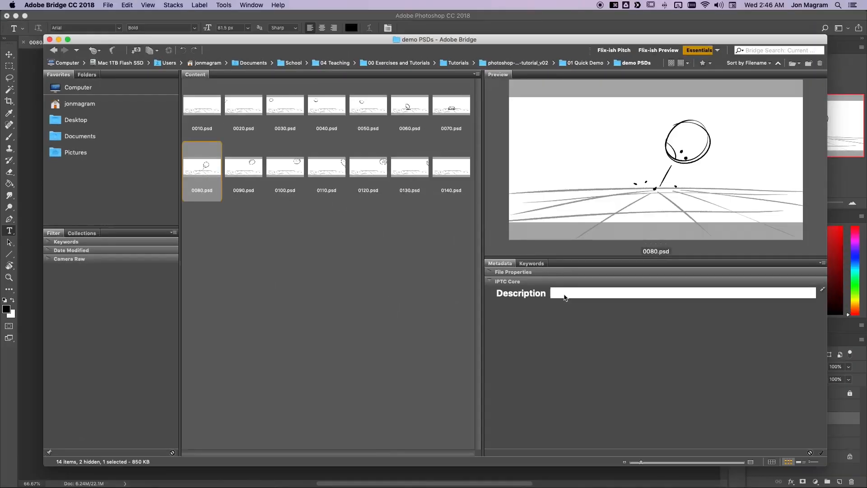
type("BOUNCING BALL: \"Ouch!\"")
left_click(658, 340)
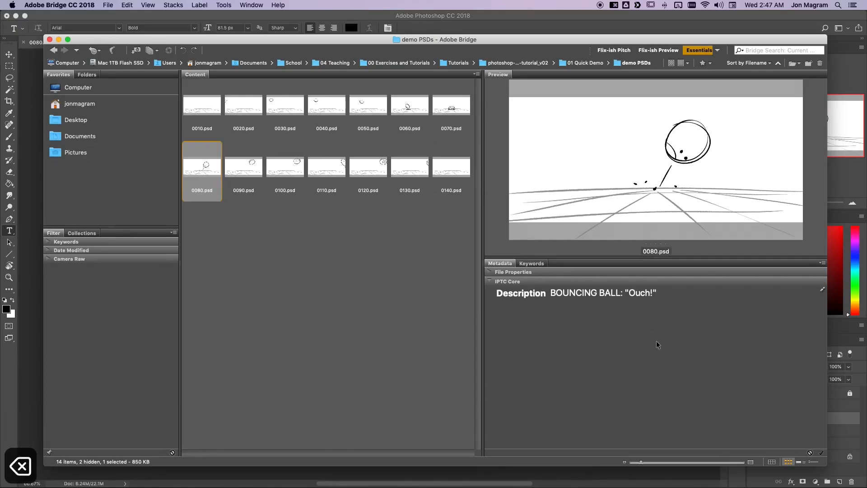
Step: Switch to Photoshop and add the text BOUNCING BALL: "Ouch!" in the lower gray bar of the 0080.psd panel
left_click(20, 388)
left_click(81, 416)
type("BOUNCING BA")
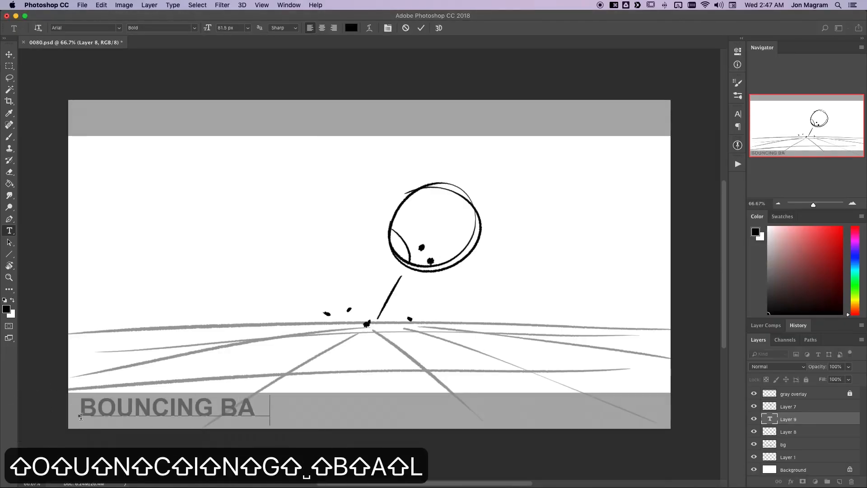
type("LL: \"Ouch!\"")
Step: Switch back to Adobe Bridge, clear the description of 0080.psd and enter BOUNCING BALL: "Ouch!" again
key("super+Tab")
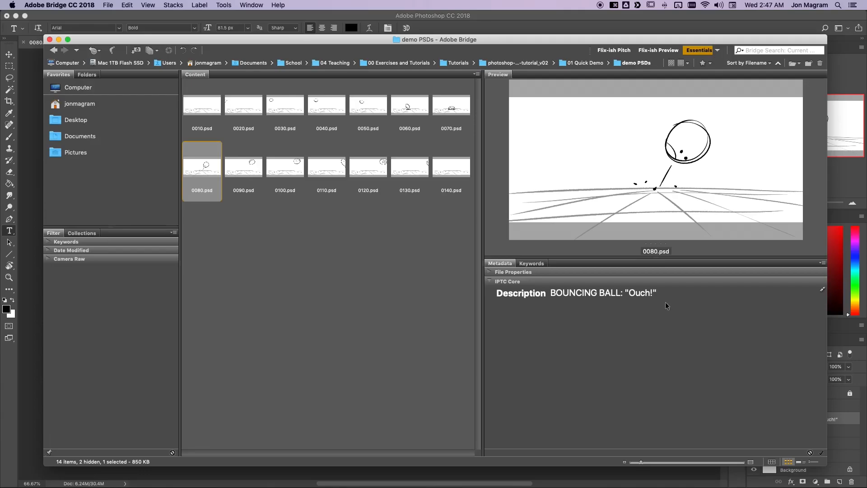
left_click(634, 291)
key("BackSpace")
key("Return")
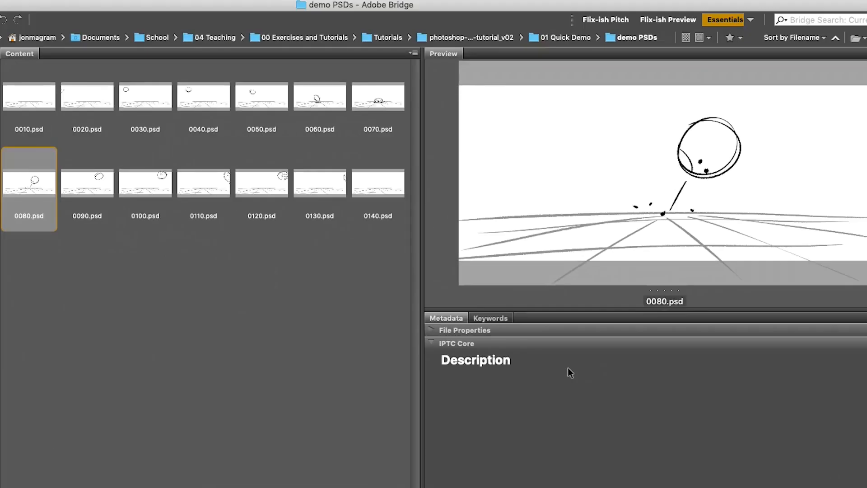
left_click(567, 360)
type("BOUNCING BALL: \"Ouch!\"")
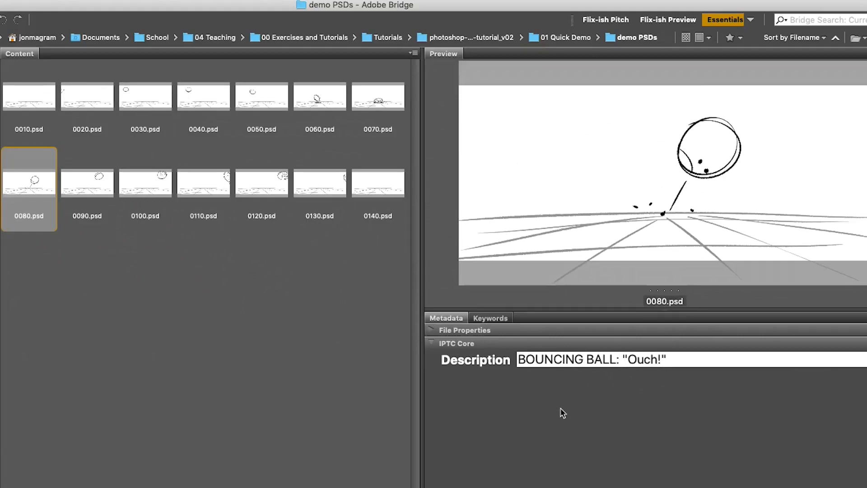
left_click(562, 412)
Step: Give 0090.psd through 0110.psd the shared description "After bouncing, the ball continues to bounce."
left_click(106, 193)
left_click(199, 183, "shift")
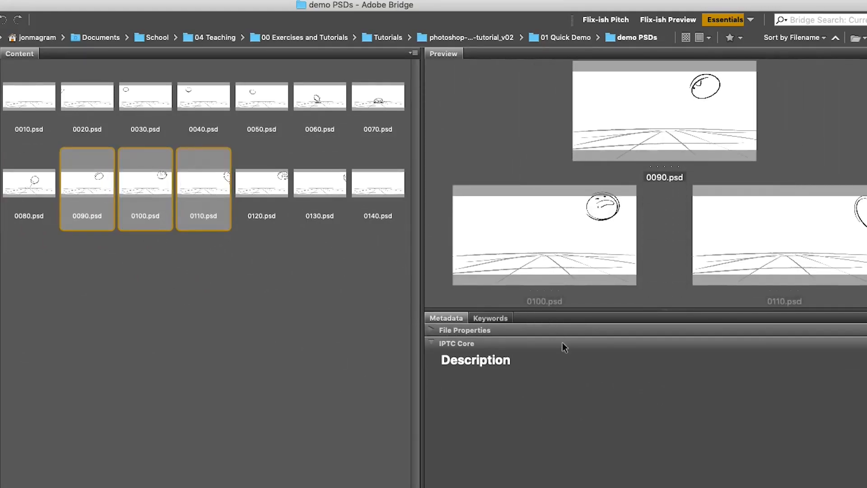
left_click(562, 359)
type("After bouncing, the ball")
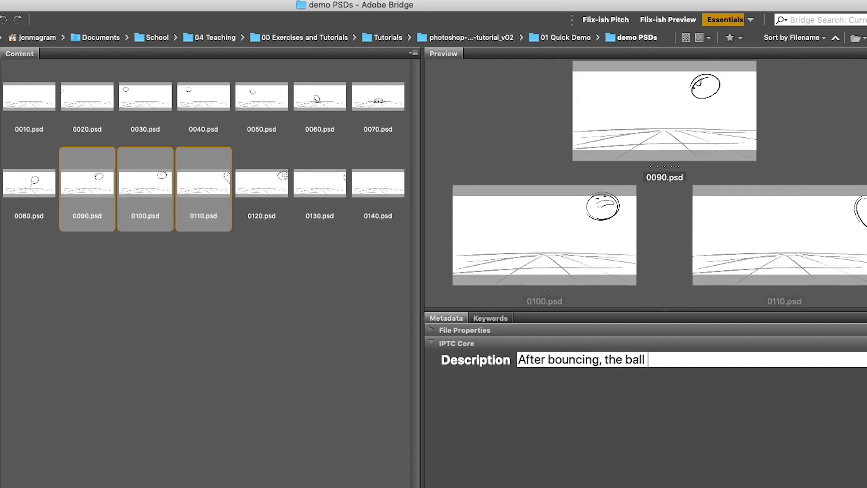
type(" continues to bounce.")
left_click(576, 409)
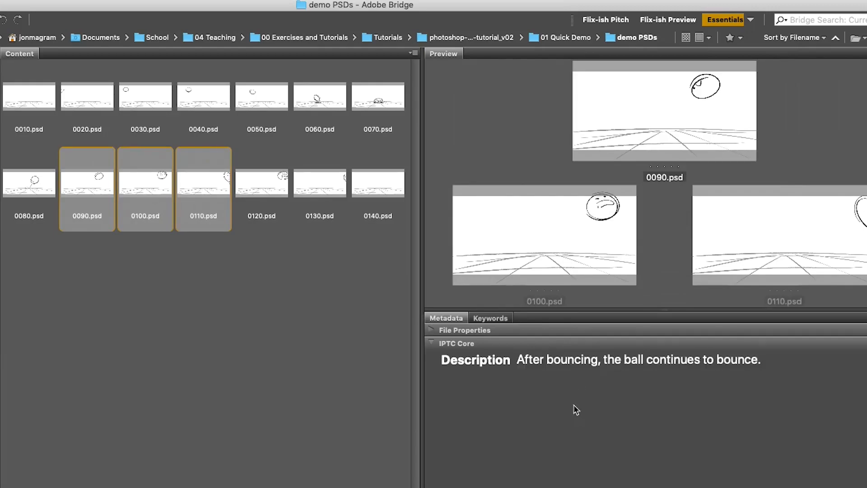
Step: Deselect the files and check the Metadata panel's entry among the available window panels
left_click(513, 255)
left_click(447, 6)
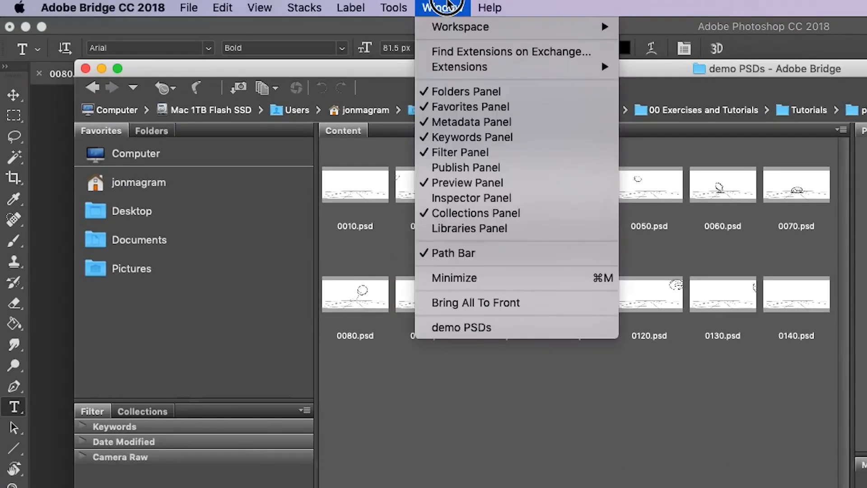
left_click(531, 124)
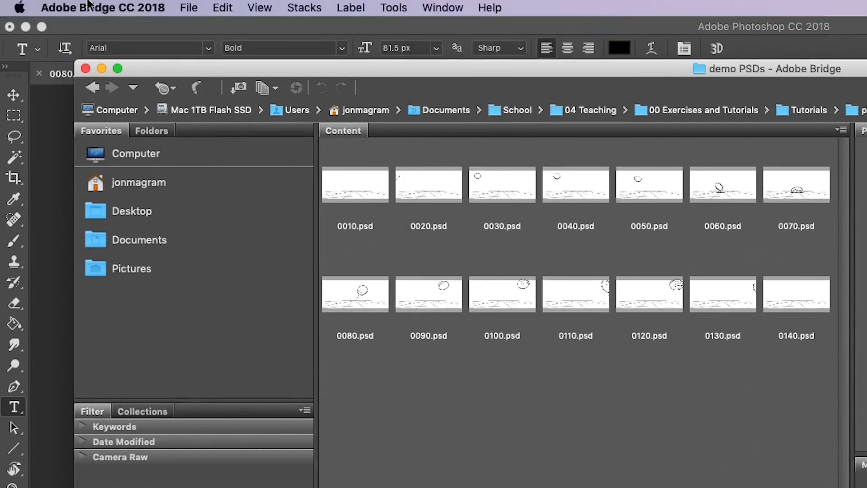
Step: Examine the Metadata preferences, checking which IPTC Core and Version Cue fields are enabled and the Hide Empty Fields option
left_click(94, 7)
left_click(113, 66)
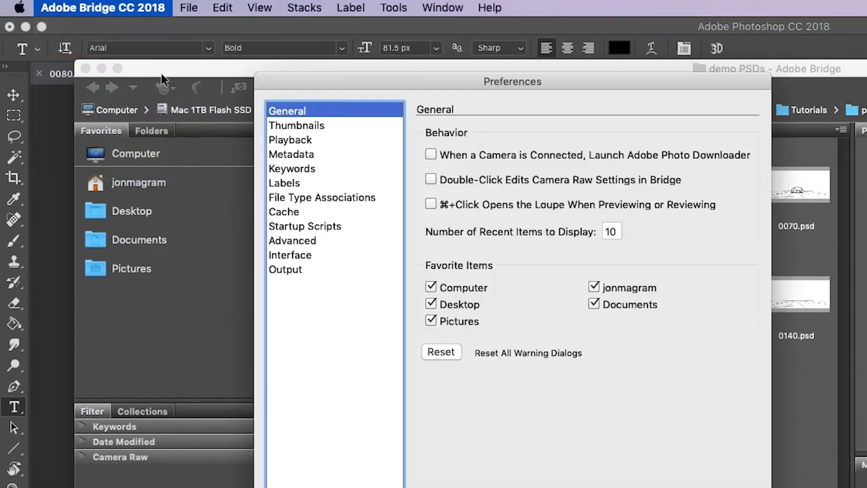
left_click(281, 155)
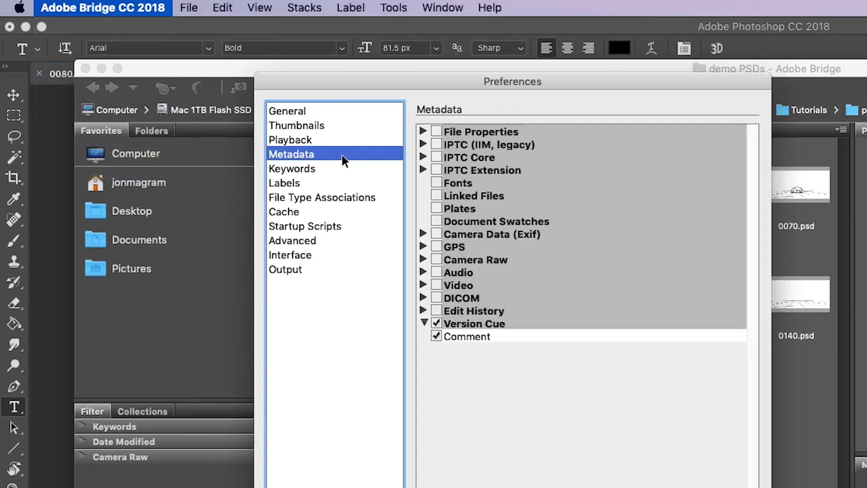
left_click(423, 157)
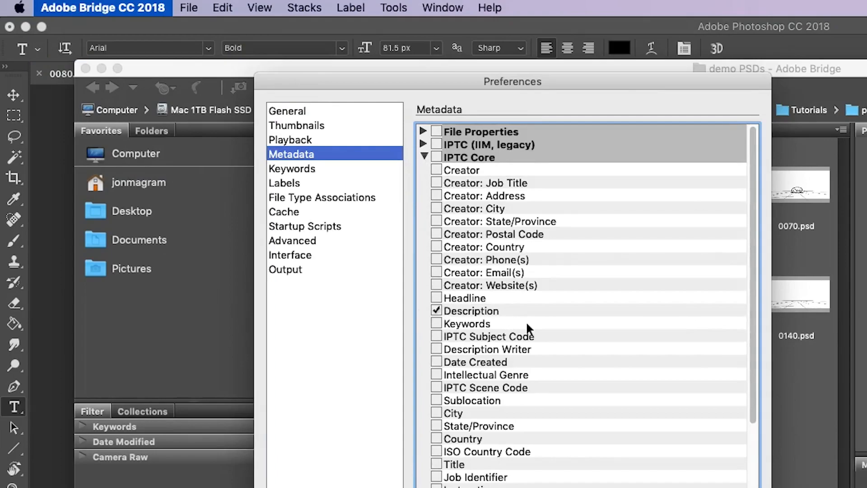
scroll(516, 434, "down", 5)
scroll(516, 434, "up", 5)
scroll(515, 435, "down", 5)
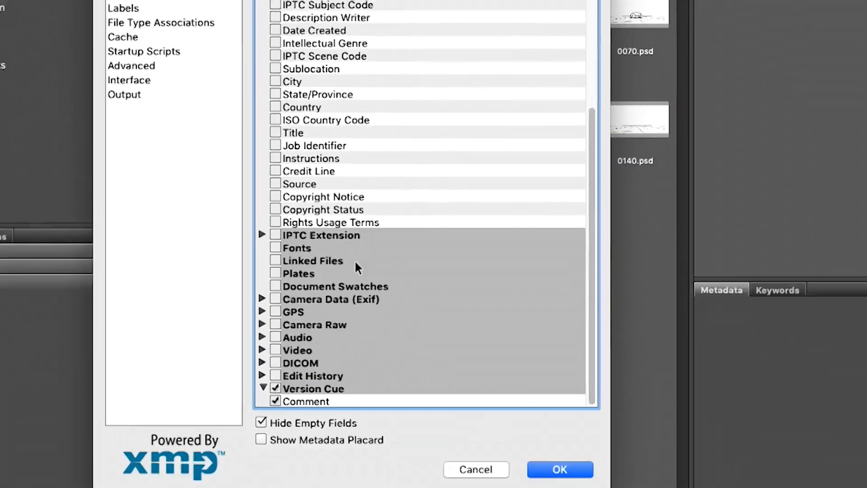
left_click(269, 389)
left_click(269, 389)
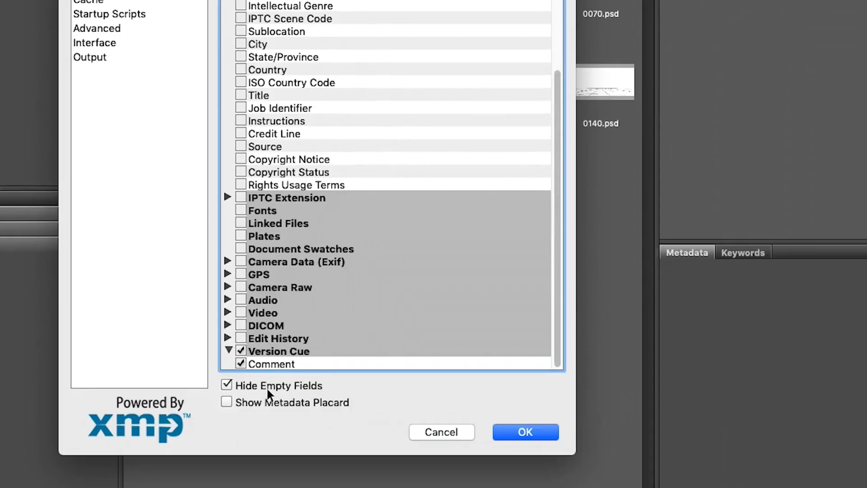
left_click(524, 432)
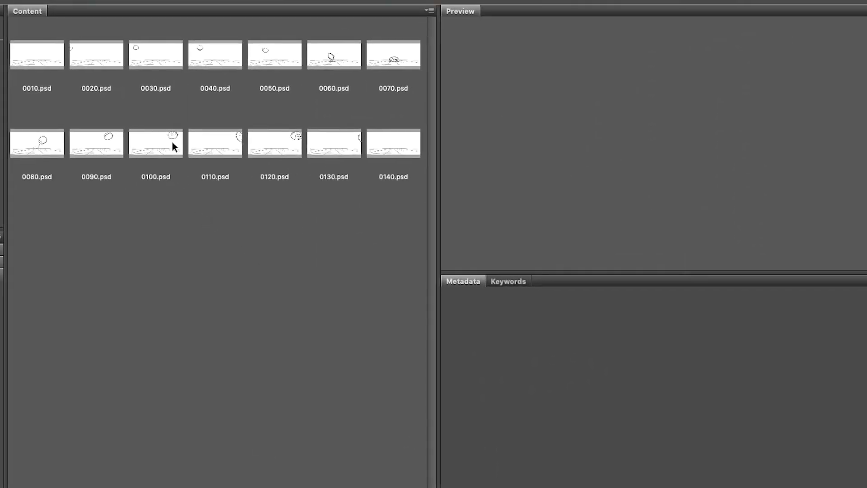
Step: Check the metadata descriptions of panels 0100.psd through 0130.psd one by one
left_click(300, 83)
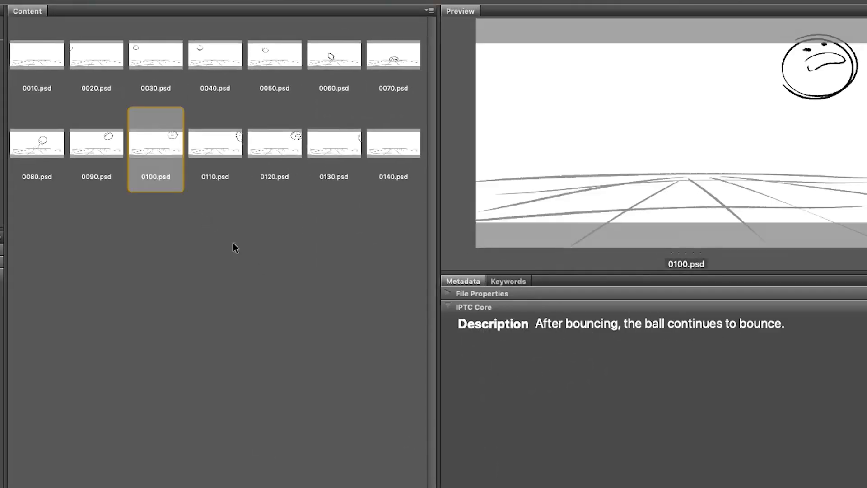
left_click(207, 147)
left_click(281, 134)
left_click(346, 133)
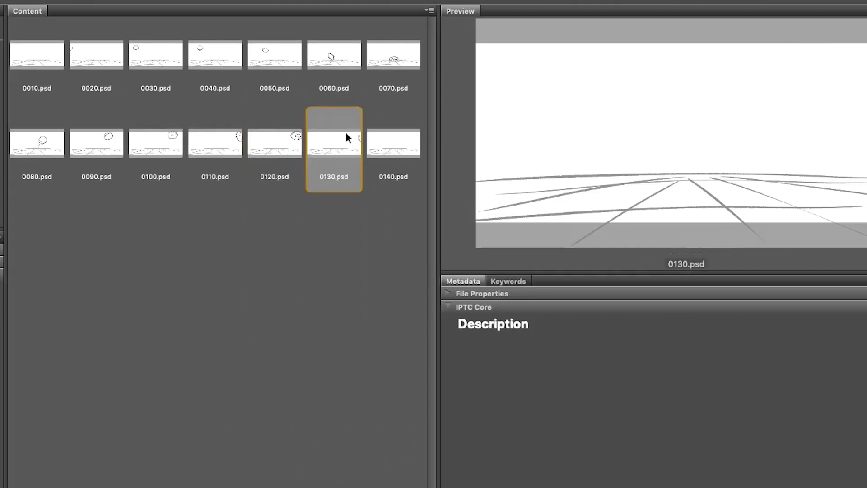
Step: Give 0040.psd the description "The ball hurtles towards the ground."
left_click(242, 72)
left_click(573, 322)
type("The ball hurt")
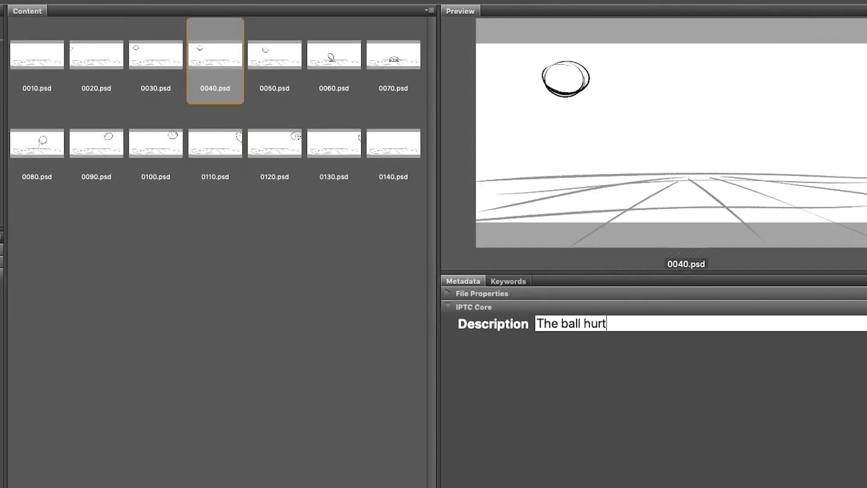
type("les towards the ground.")
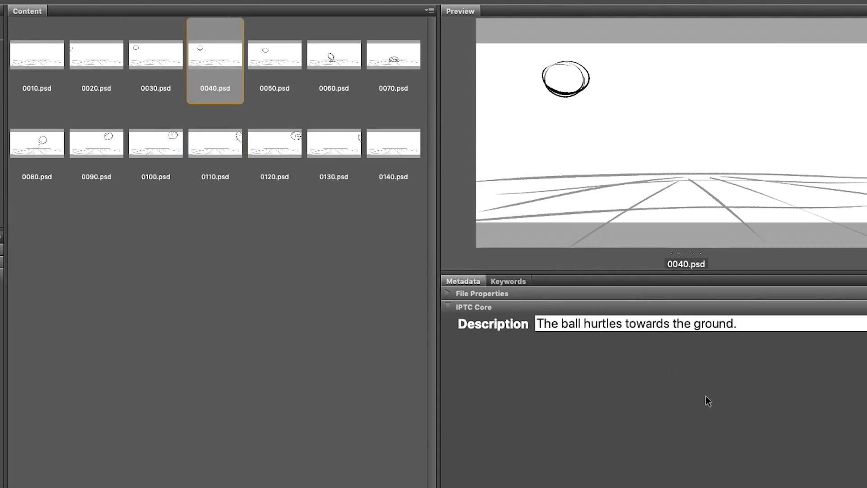
key("Return")
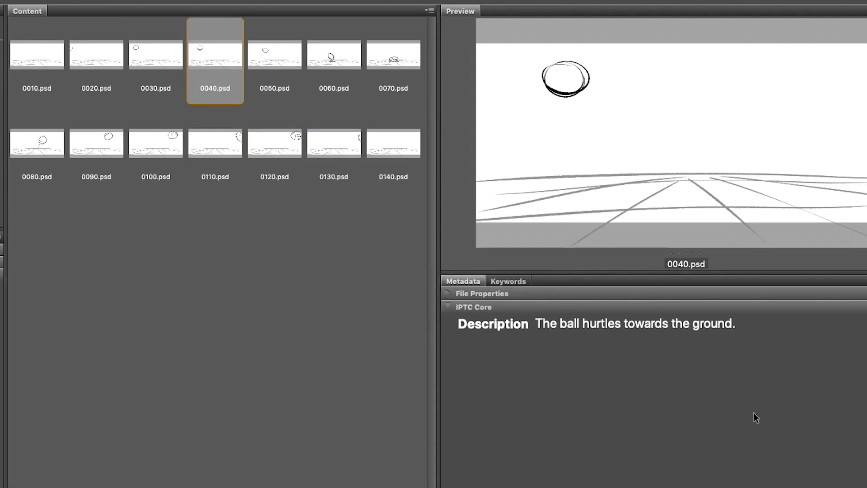